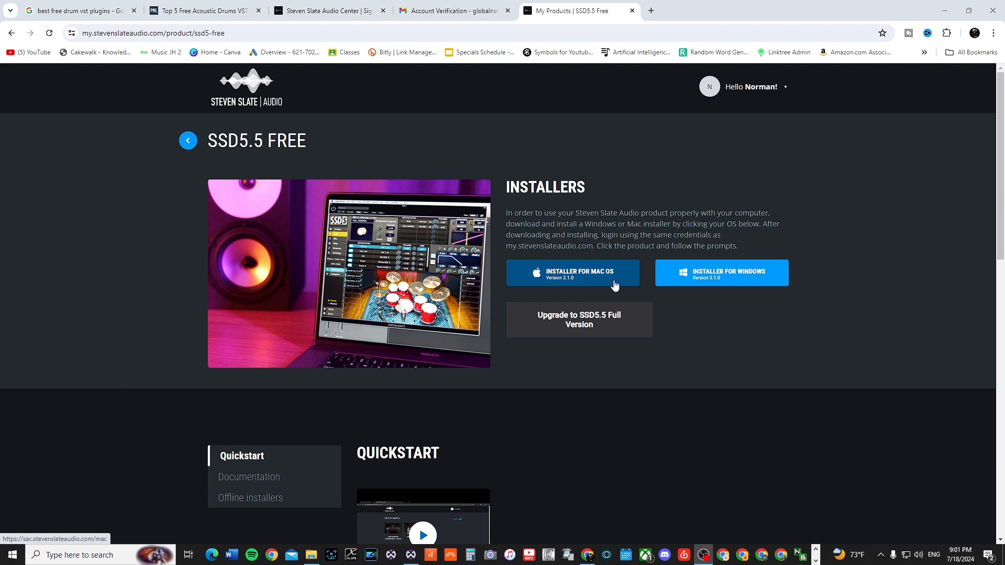
# Download the Windows installer, then install Steven Slate Audio Center for anyone who uses this computer and launch it.
pyautogui.click(721, 278)
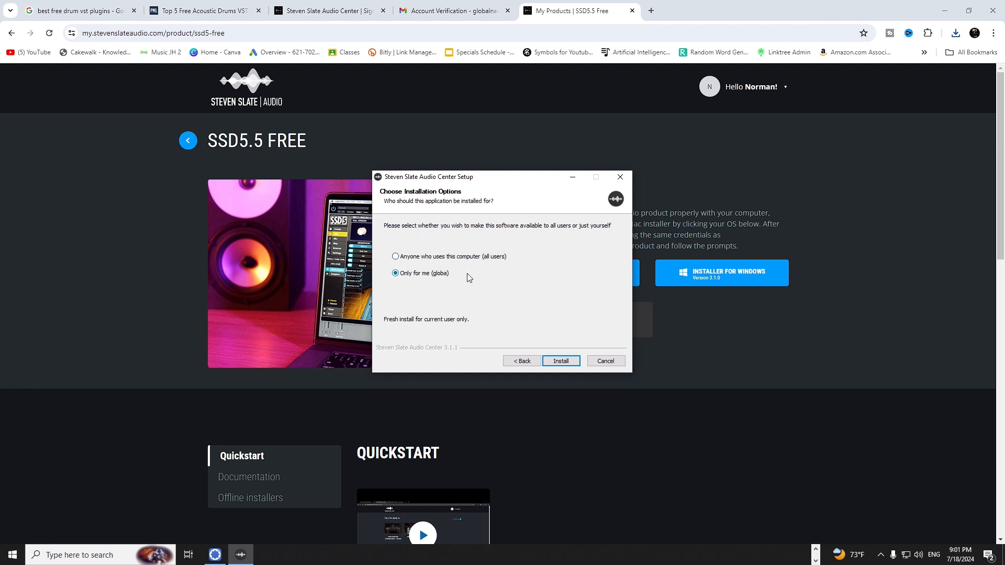
pyautogui.click(466, 257)
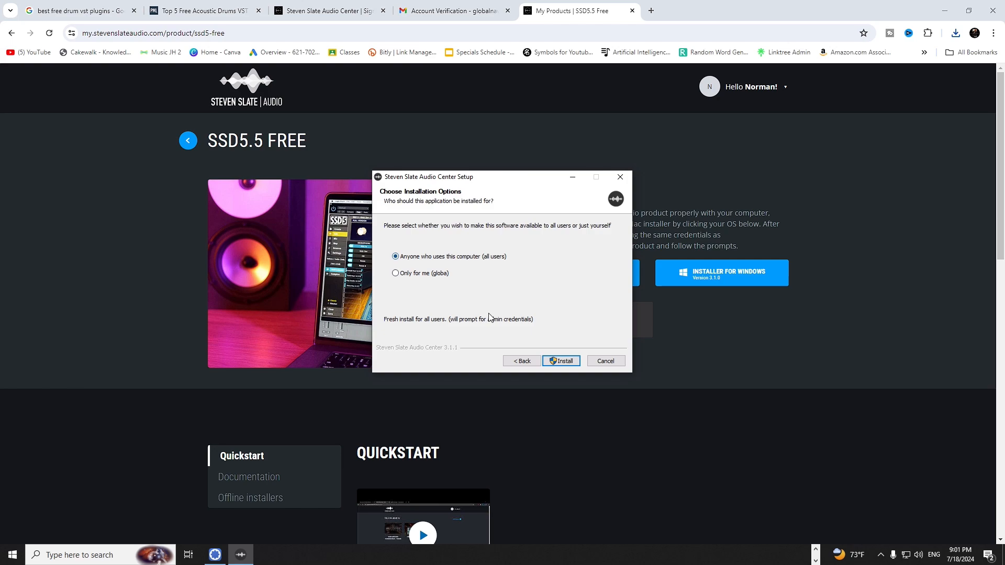
pyautogui.click(556, 365)
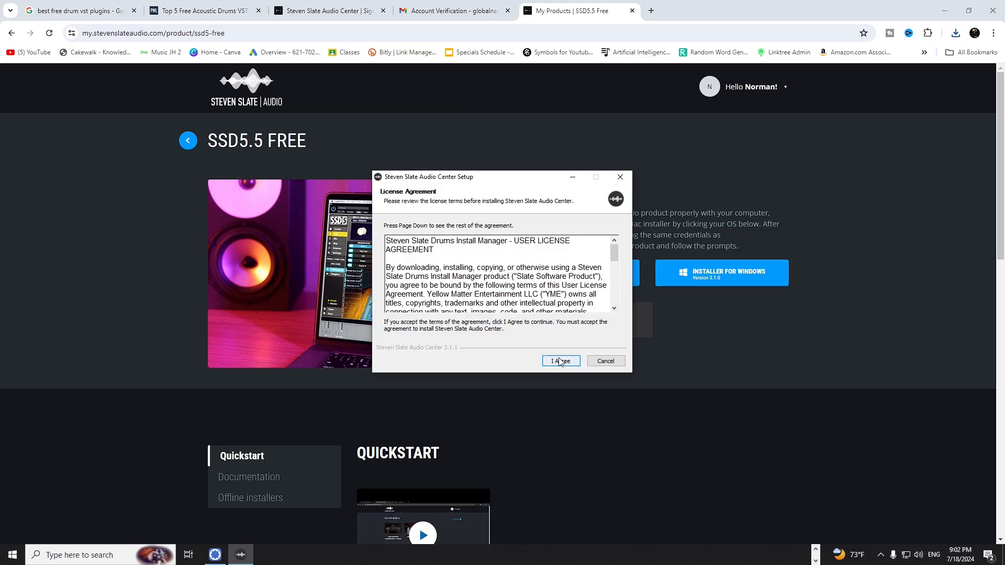
pyautogui.click(560, 362)
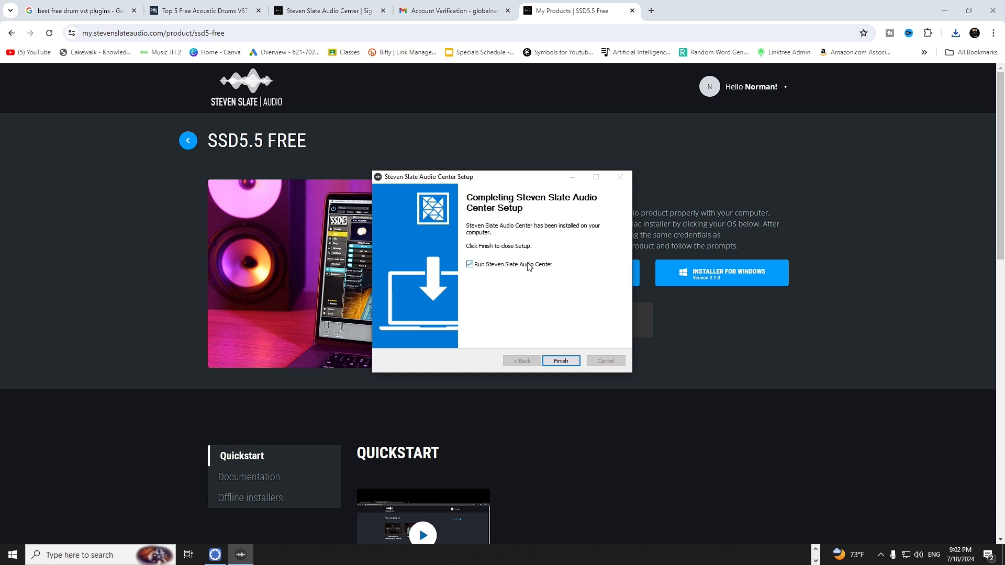
pyautogui.click(561, 361)
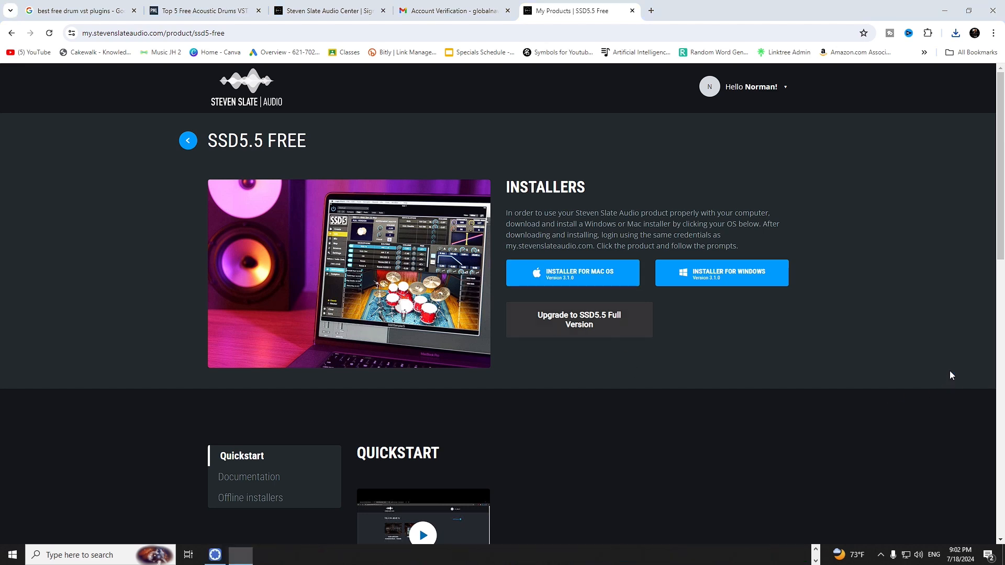
# Sign in to Steven Slate Audio Center with the account's e-mail address and password.
pyautogui.click(424, 535)
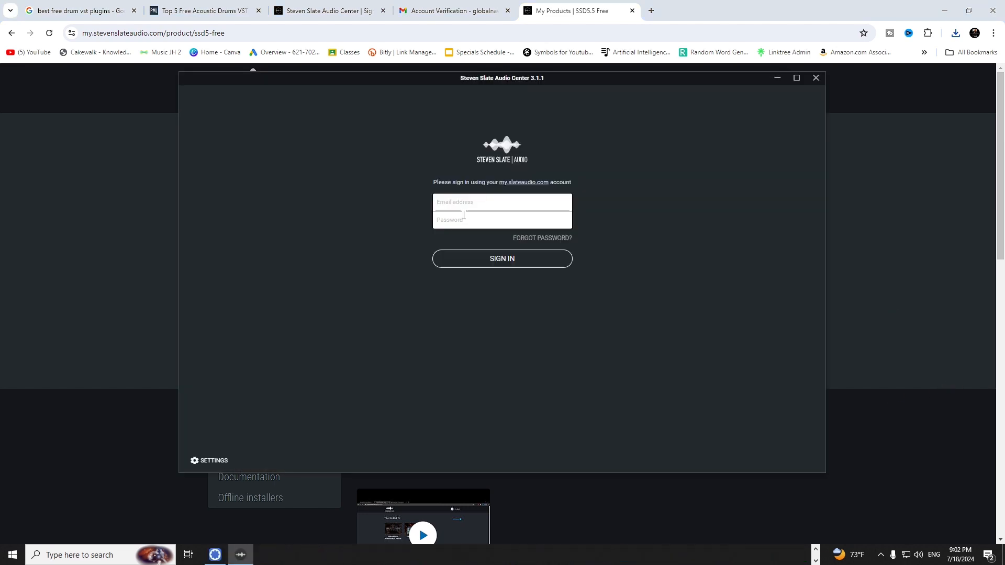
pyautogui.click(468, 205)
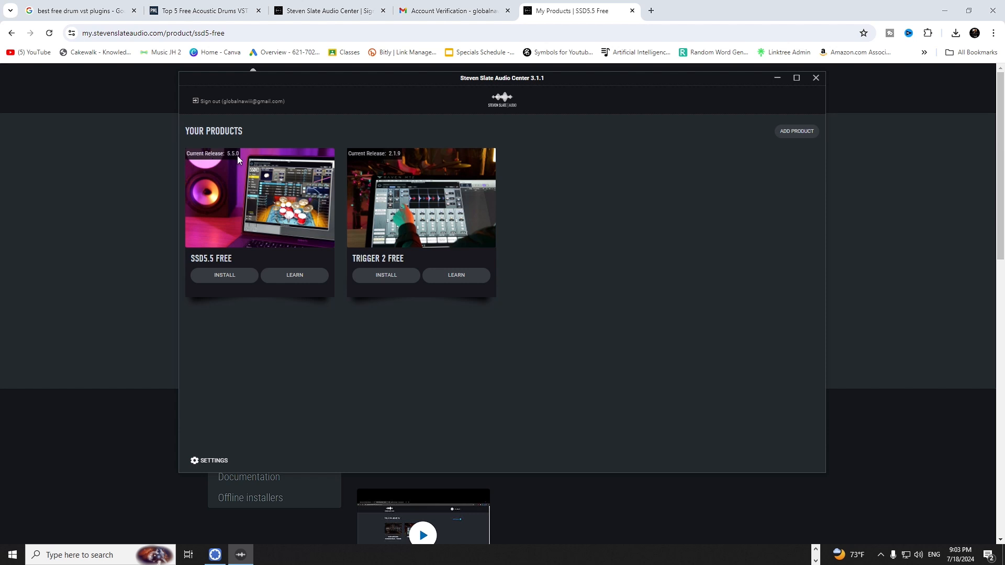
# Begin installing the Steven Slate Drums 5.5 Free Sampler and accept its user license agreement.
pyautogui.click(230, 279)
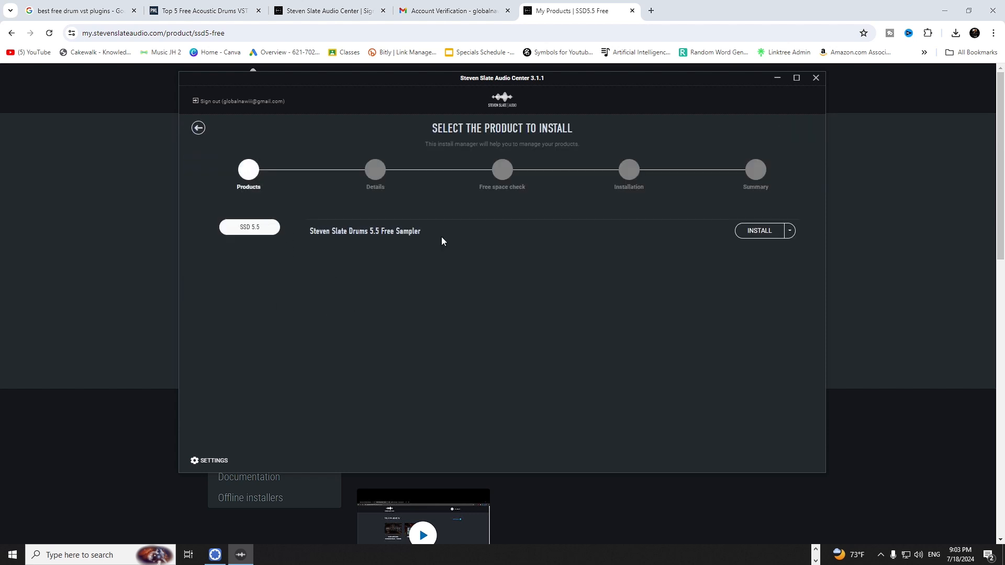
pyautogui.click(760, 232)
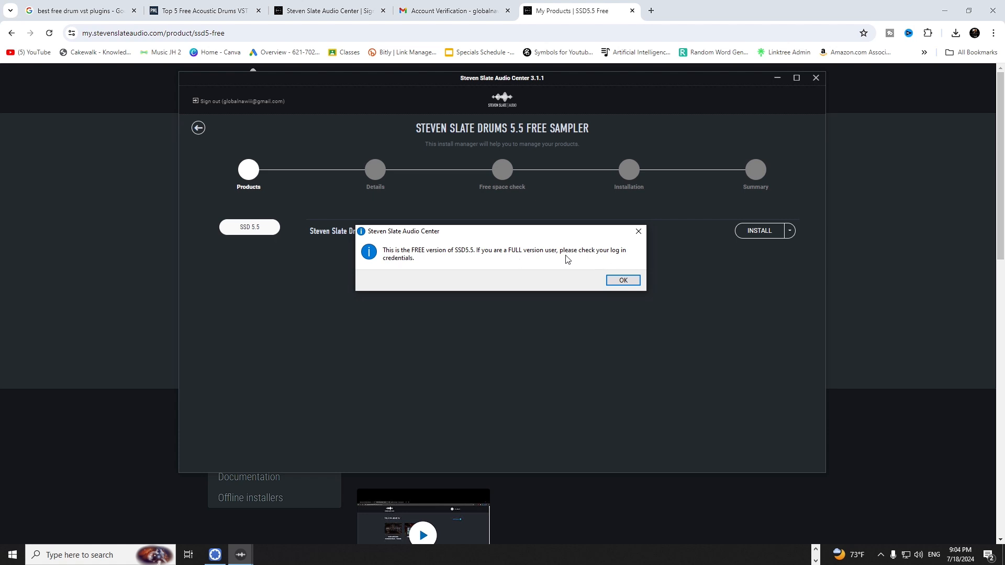
pyautogui.click(631, 281)
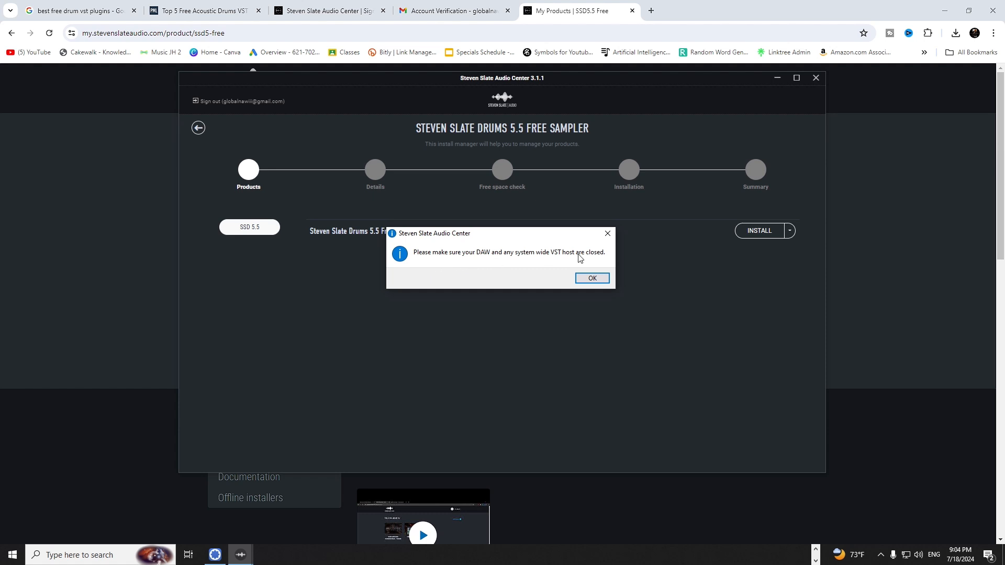
pyautogui.click(585, 275)
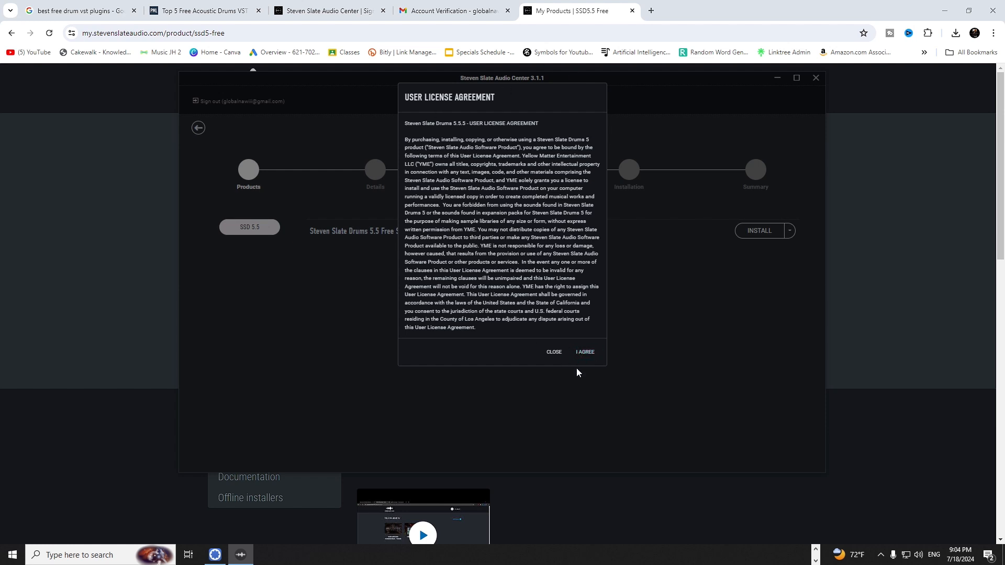
pyautogui.click(584, 352)
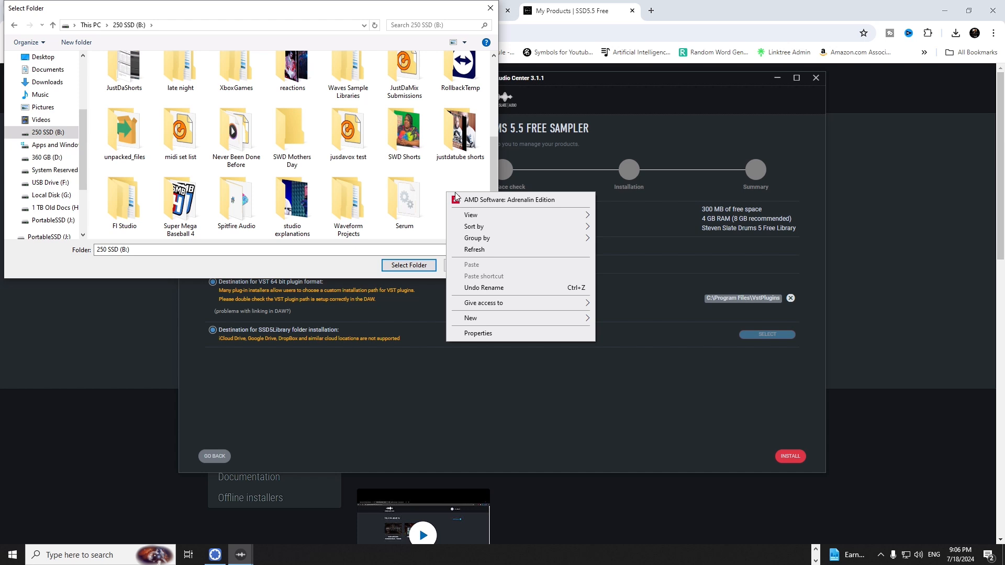
# Set the SSD5Library destination to the VstPlugins folder in C:\Program Files and start the installation.
pyautogui.click(46, 147)
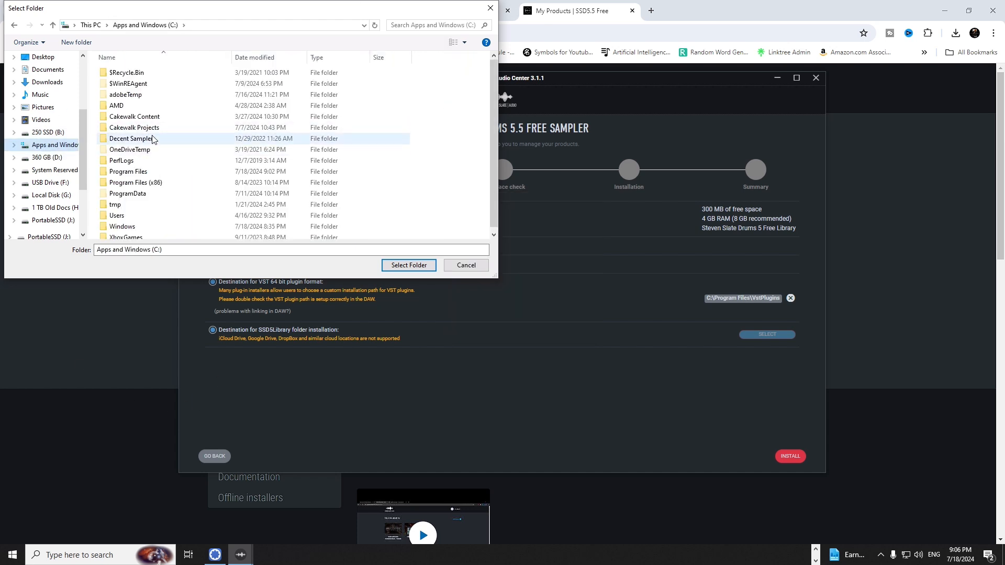
pyautogui.doubleClick(147, 172)
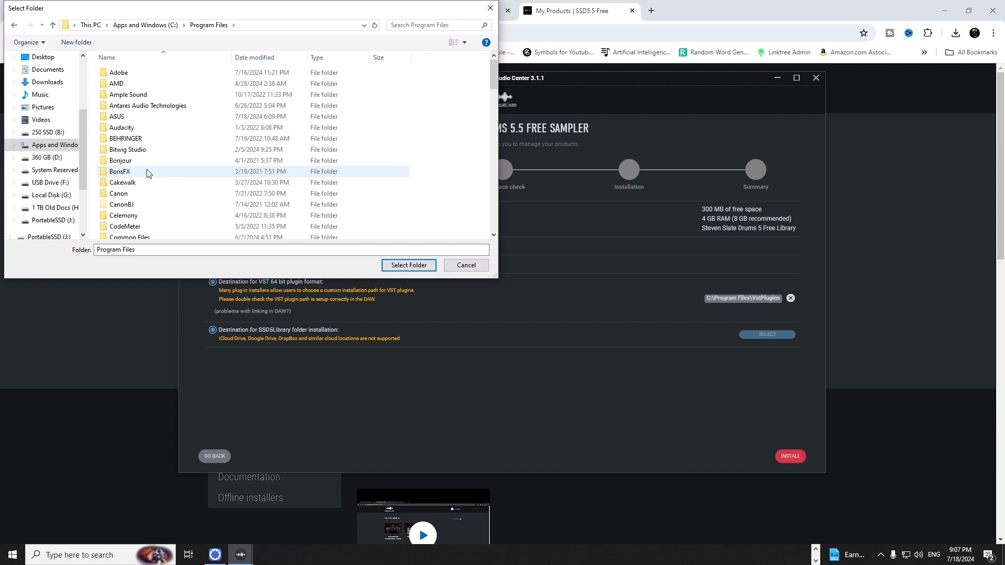
pyautogui.scroll(-14, 135, 168)
pyautogui.scroll(-8, 134, 215)
pyautogui.click(129, 224)
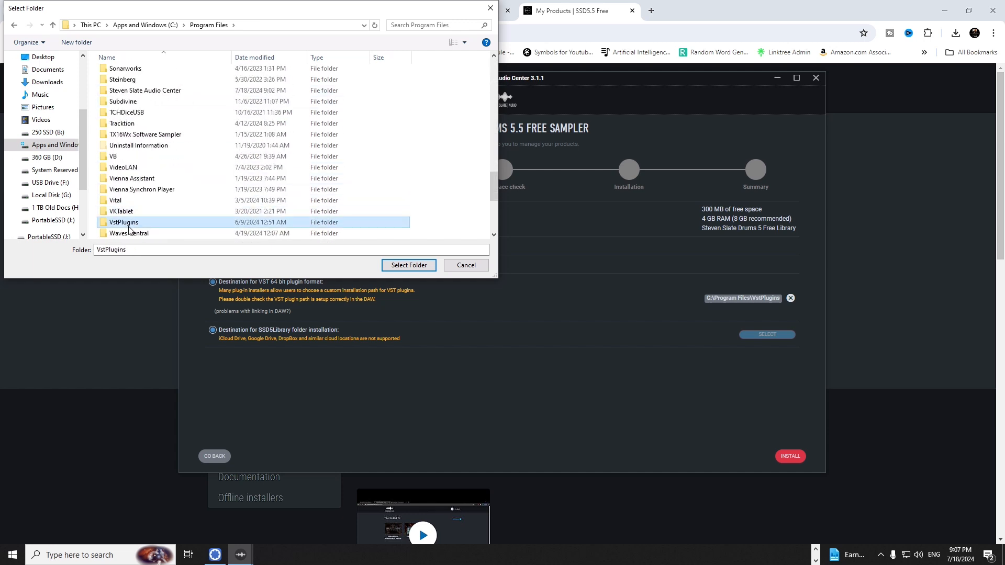
pyautogui.doubleClick(129, 227)
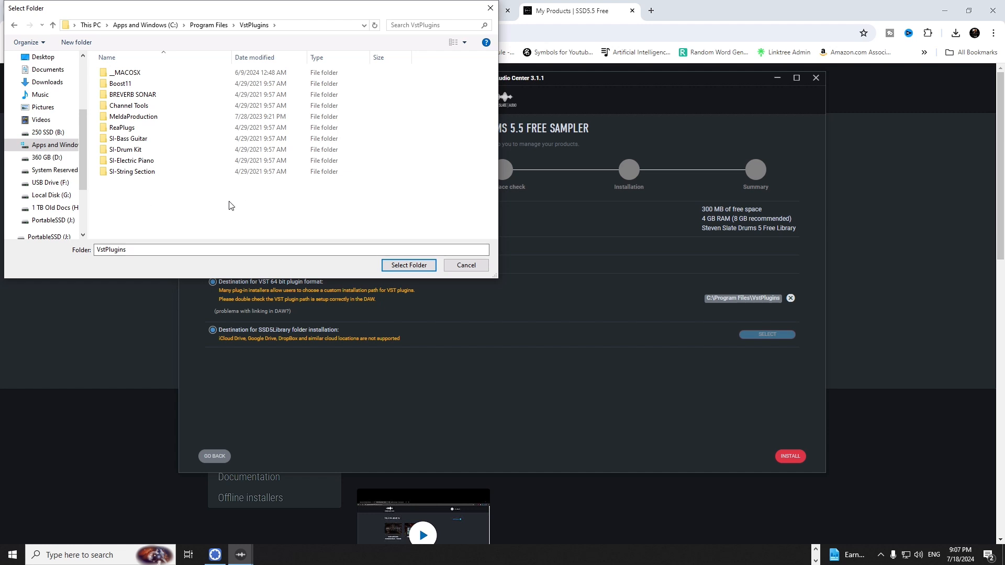
pyautogui.click(405, 269)
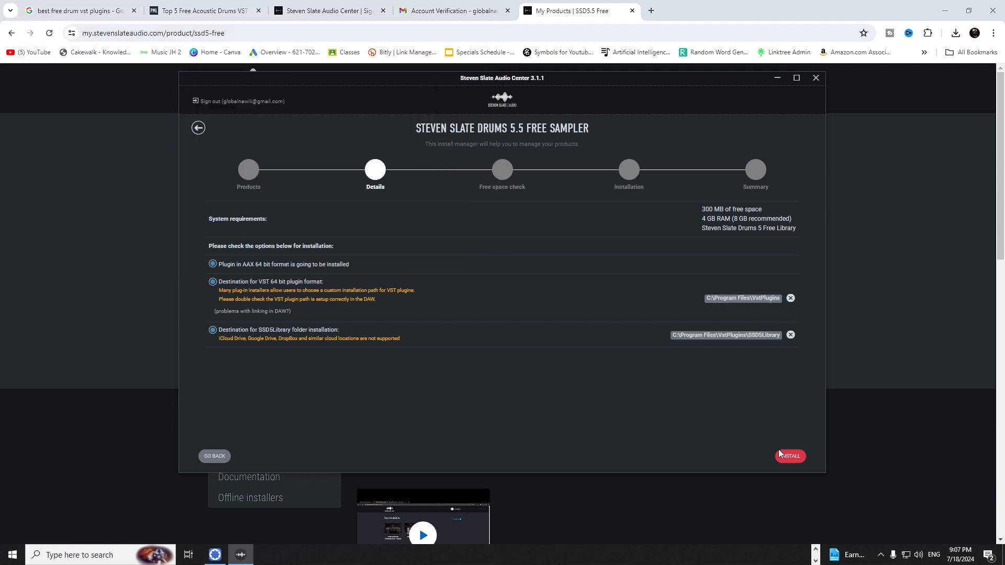
pyautogui.click(784, 457)
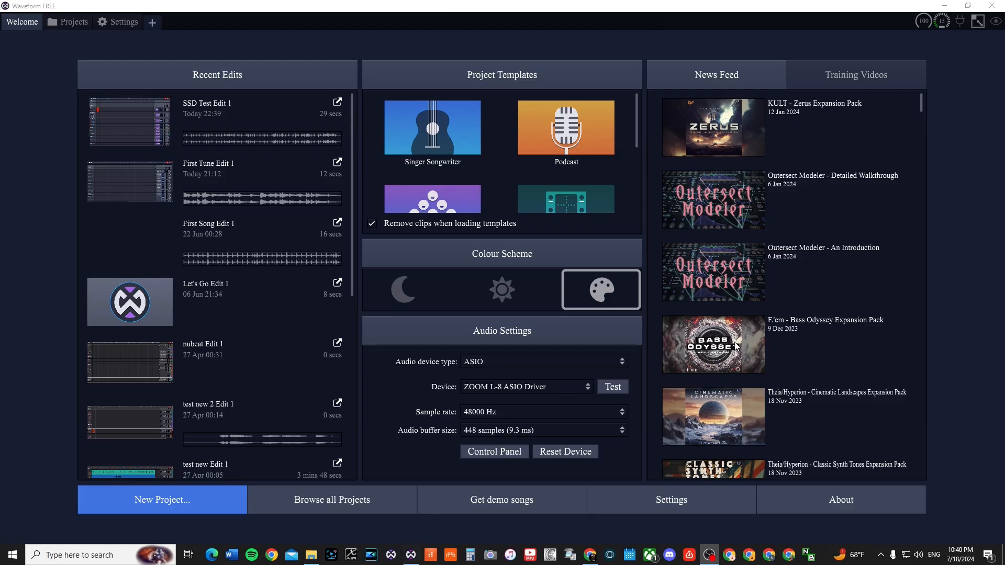
# In Waveform FREE, create a new project named SSD Test 2.
pyautogui.click(186, 500)
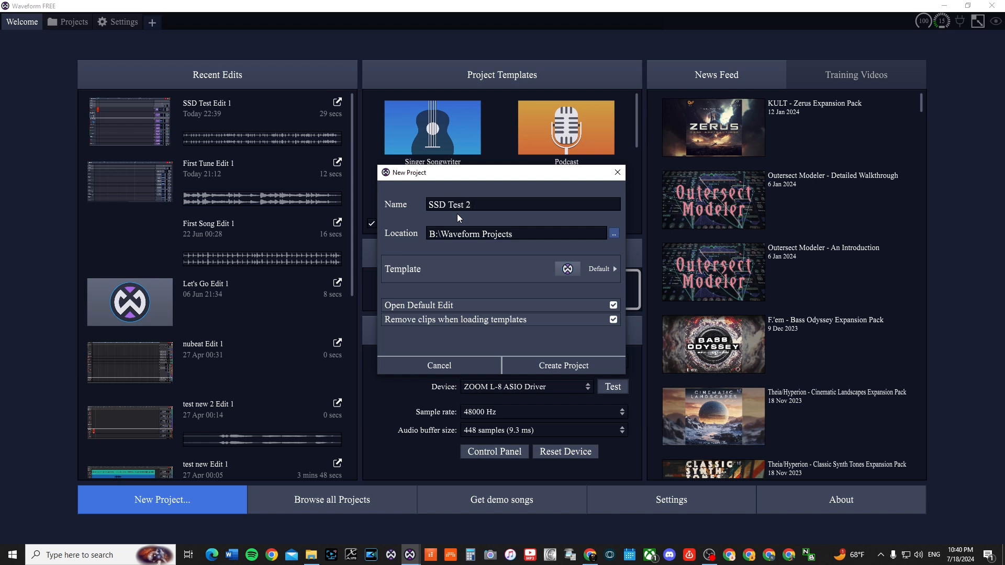
pyautogui.press('Return')
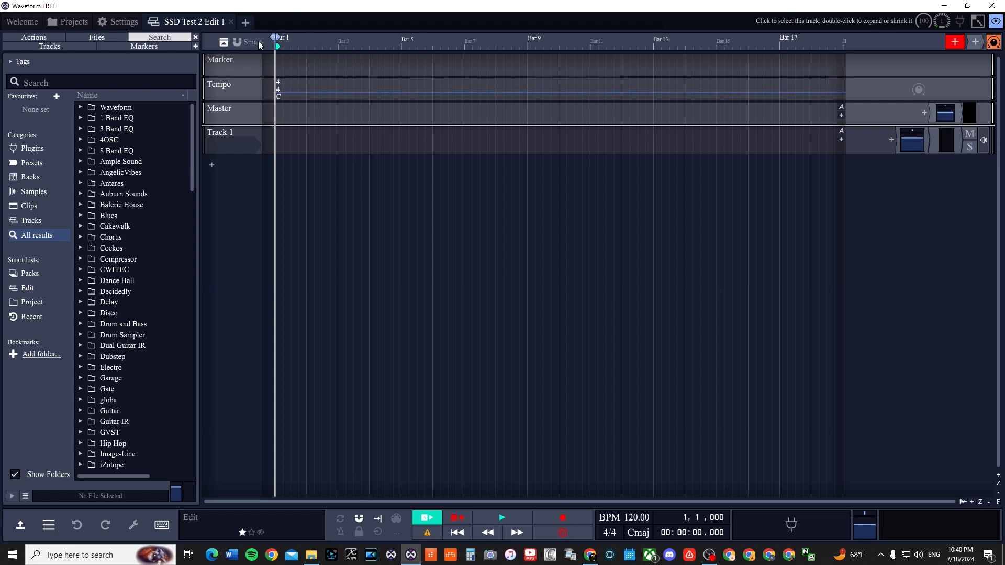
pyautogui.click(234, 133)
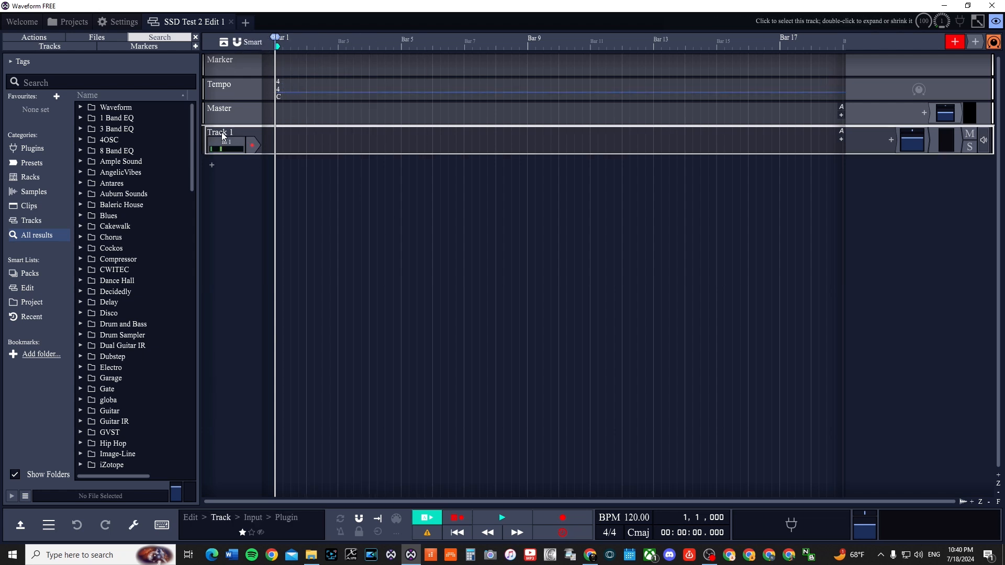
pyautogui.rightClick(223, 135)
pyautogui.click(269, 183)
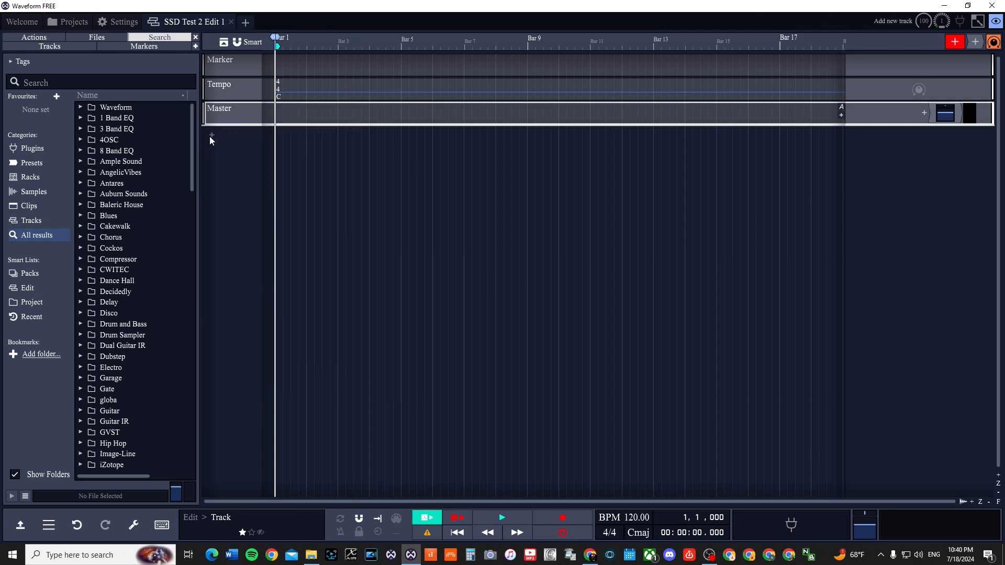
pyautogui.hotkey('ctrl', 'z')
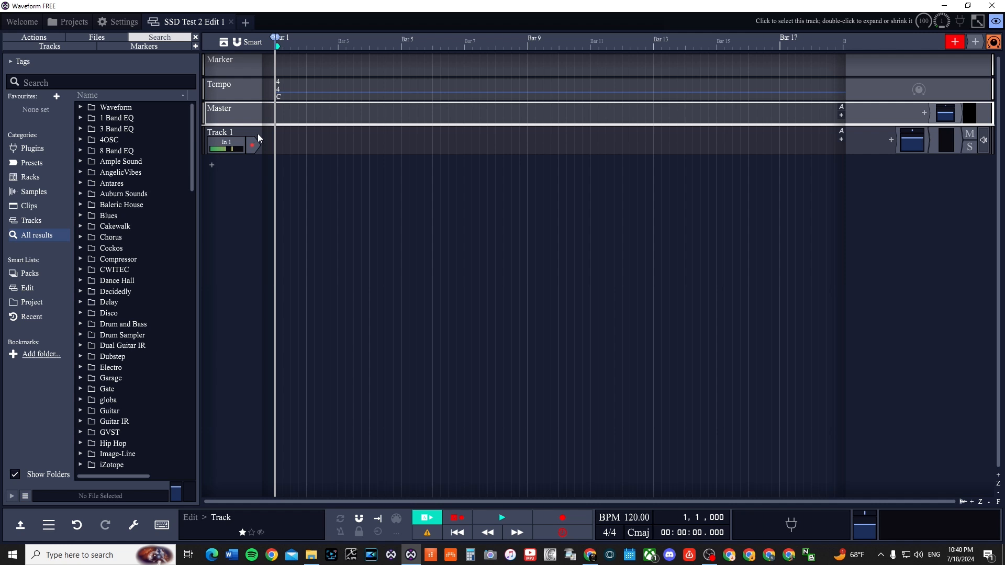
# Add the Steven Slate SSDSampler5 plugin to Track 1.
pyautogui.click(891, 139)
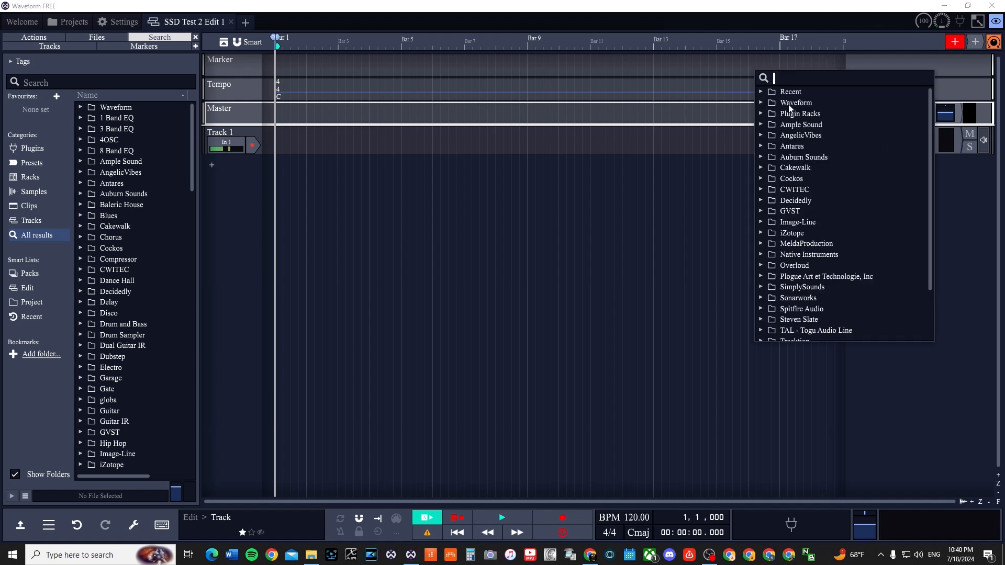
pyautogui.click(762, 320)
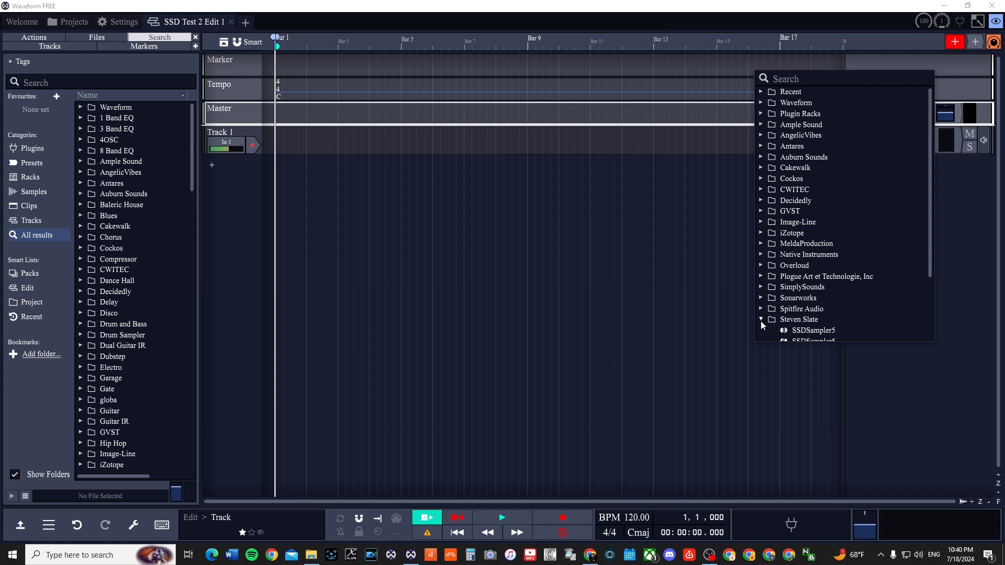
pyautogui.doubleClick(821, 334)
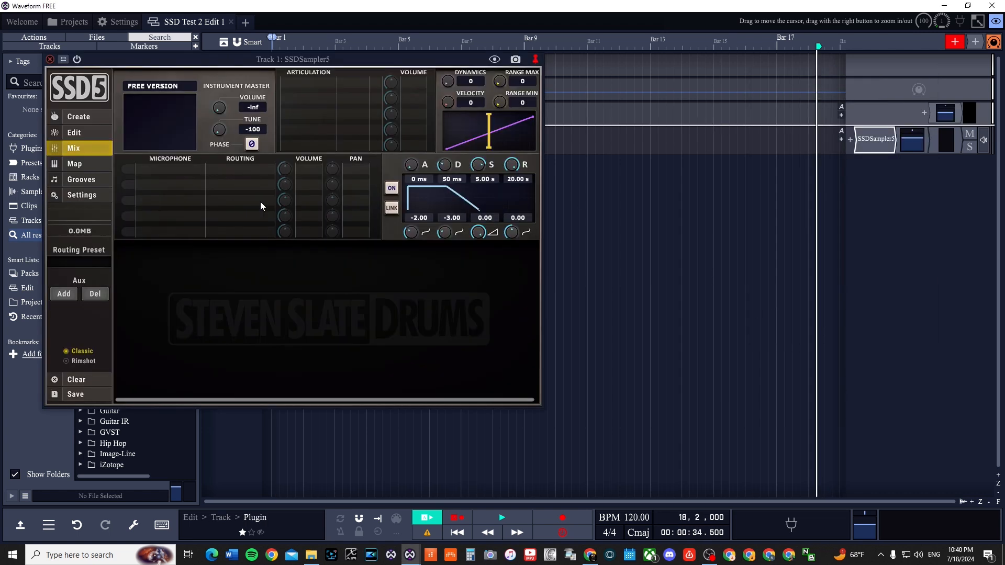
# Move the SSDSampler5 window clear of the browser and load the Deluxe 2 Free Dry'n Tight kit preset.
pyautogui.moveTo(236, 54); pyautogui.dragTo(410, 85)
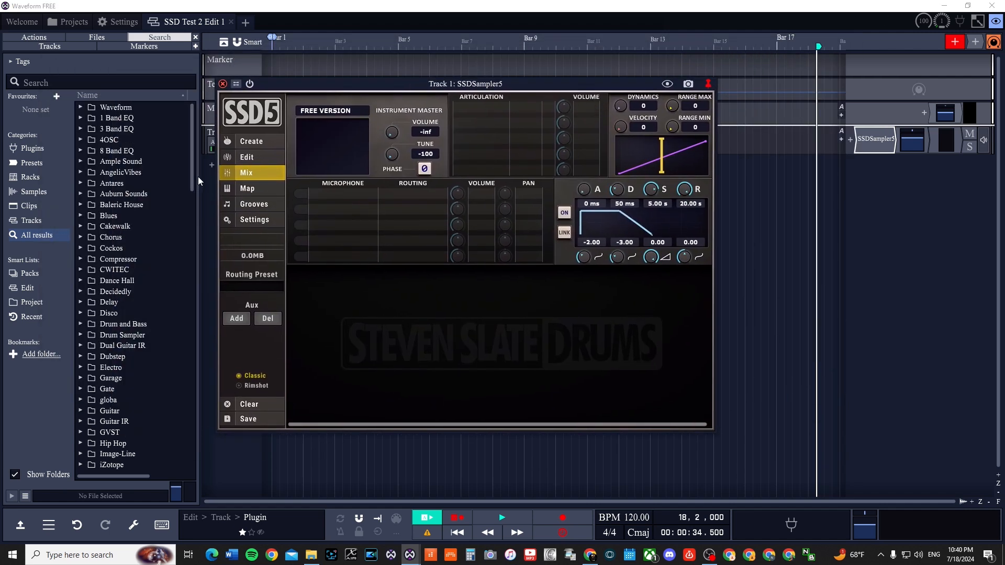
pyautogui.click(246, 142)
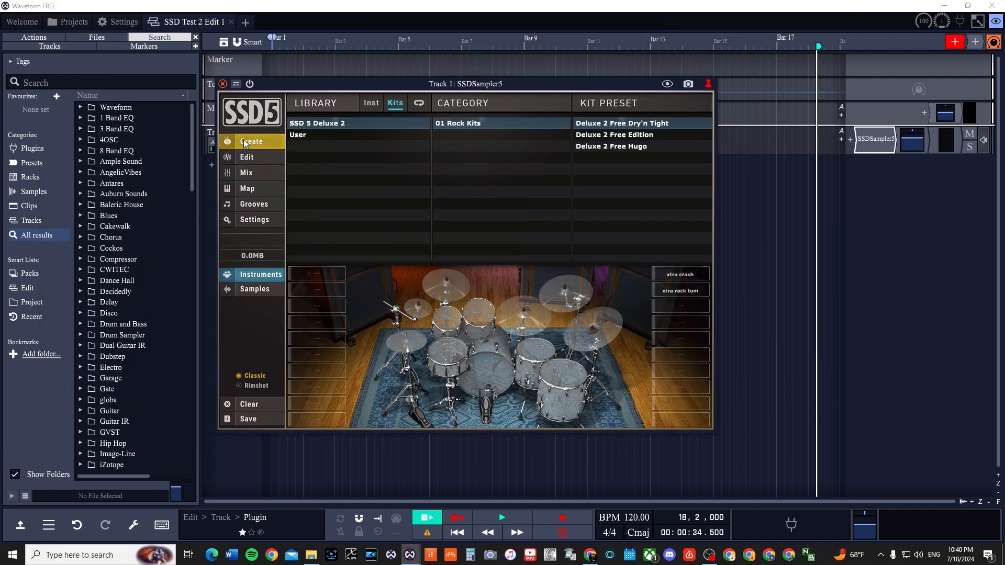
pyautogui.doubleClick(633, 125)
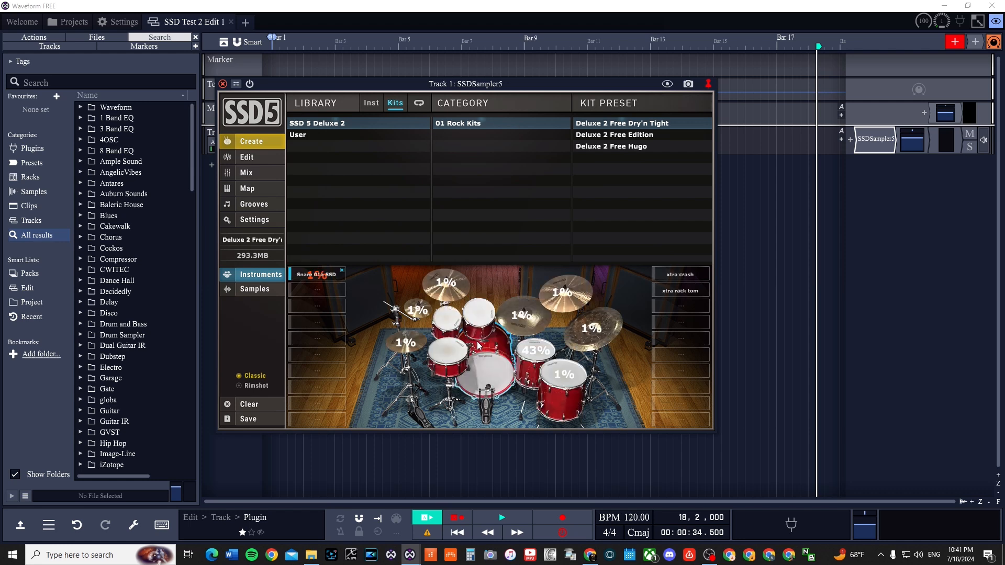
# Audition the kit's snare and floor tom, and examine the drum's edit settings and the kit mixer.
pyautogui.click(443, 365)
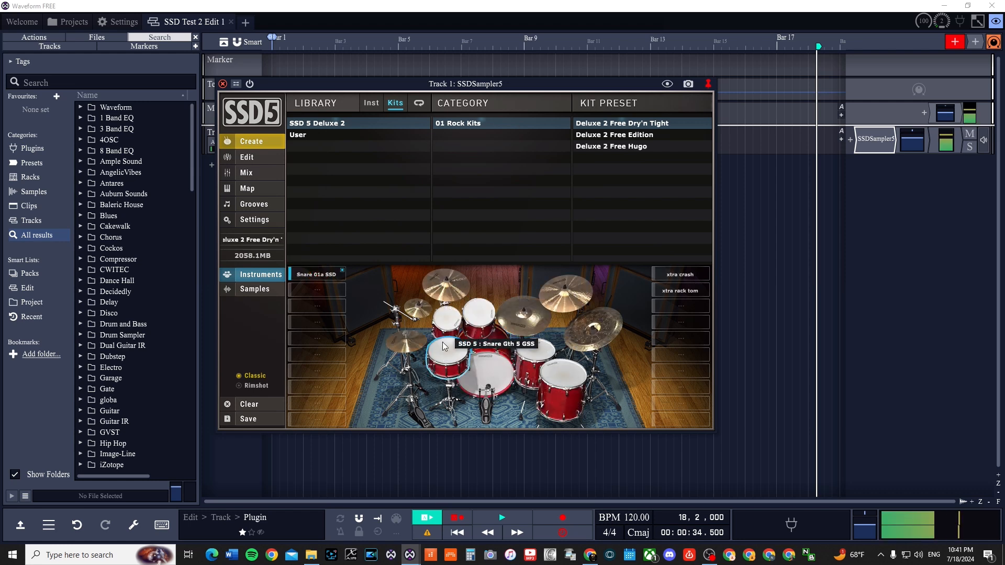
pyautogui.click(564, 382)
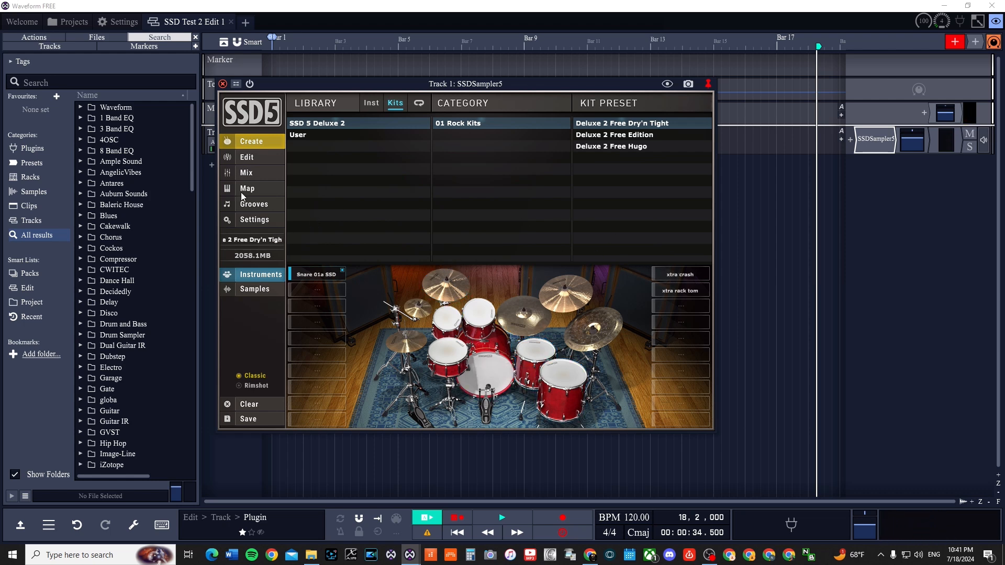
pyautogui.click(266, 160)
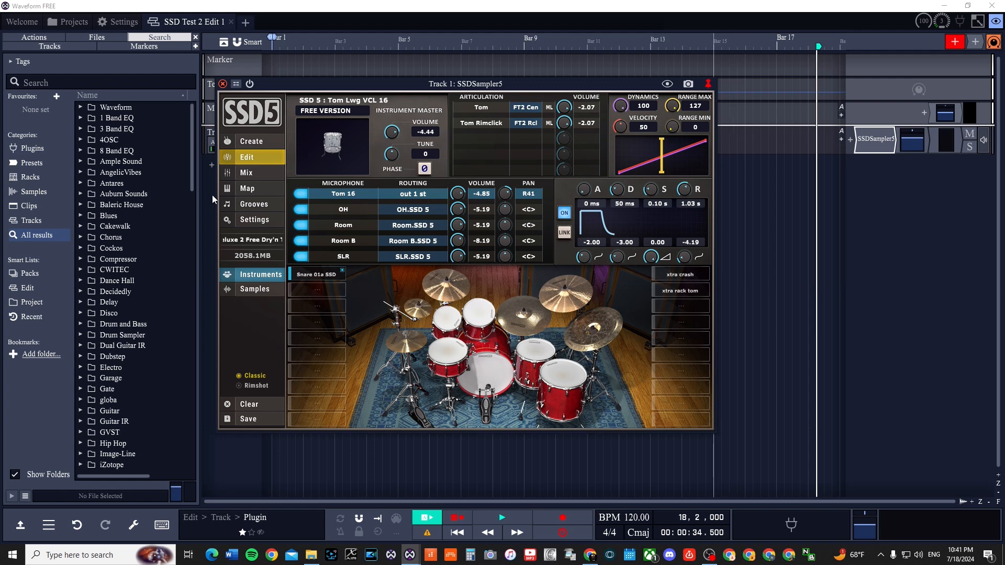
pyautogui.click(253, 175)
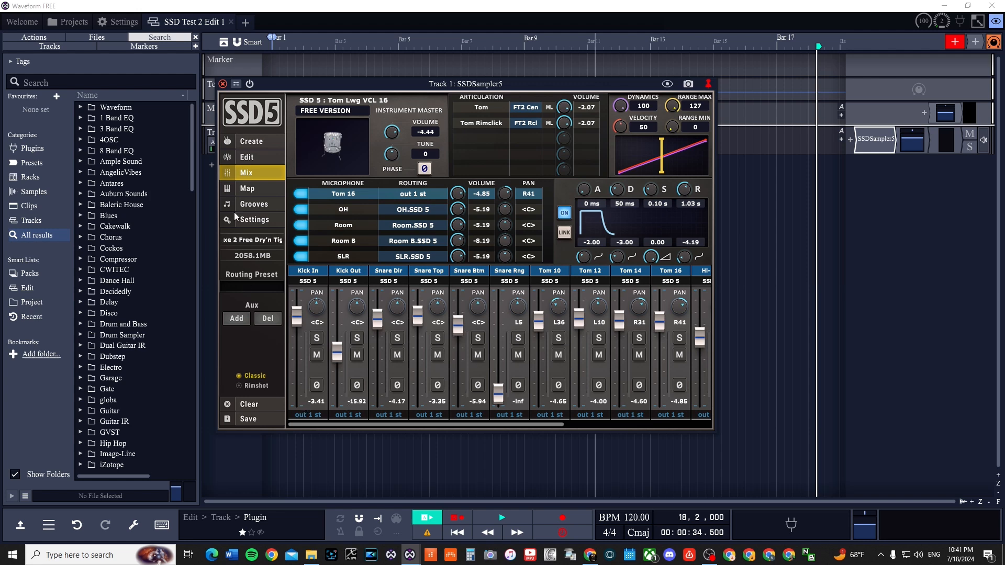
# Create a multi-out rack for the SSDSampler5 plugin inside a submix.
pyautogui.rightClick(873, 143)
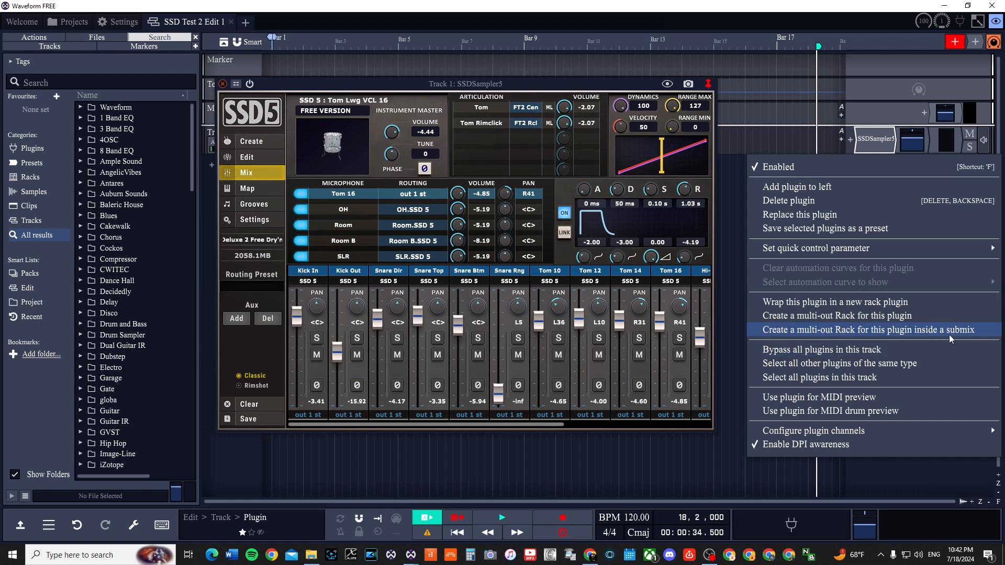
pyautogui.click(910, 334)
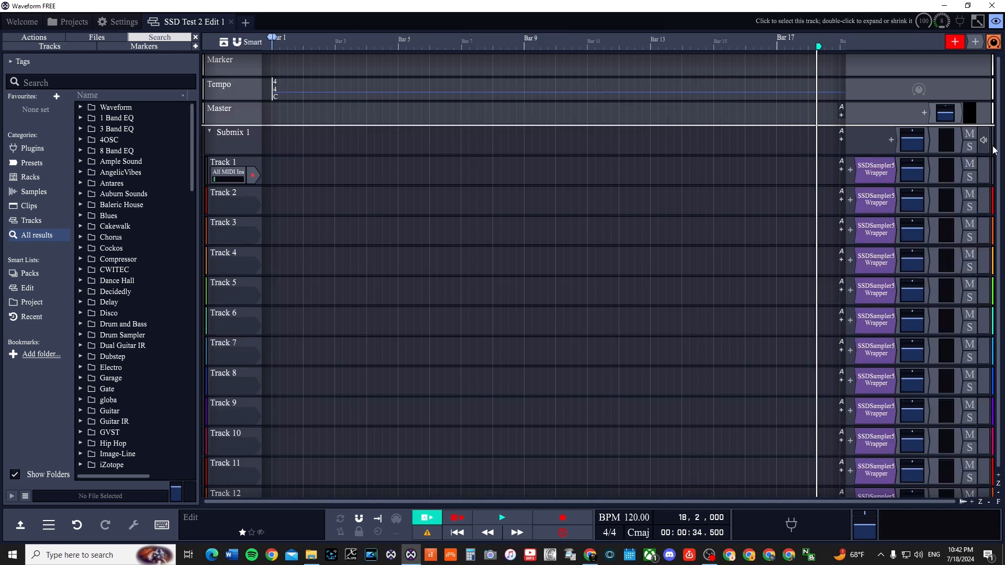
# Return the playhead to the start of the edit and arm Track 1 for MIDI recording.
pyautogui.scroll(-3, 820, 296)
pyautogui.scroll(-2, 811, 298)
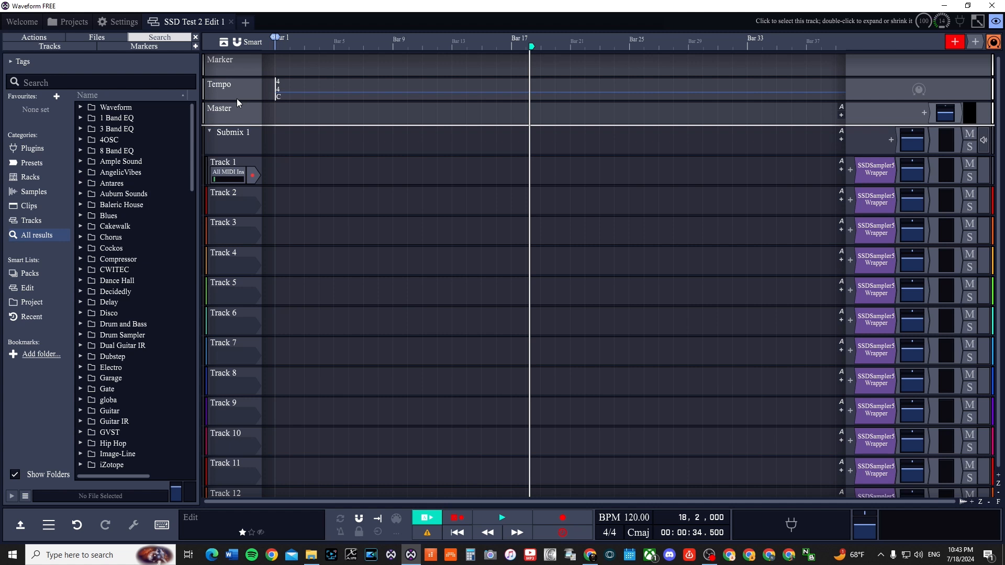
pyautogui.press('Home')
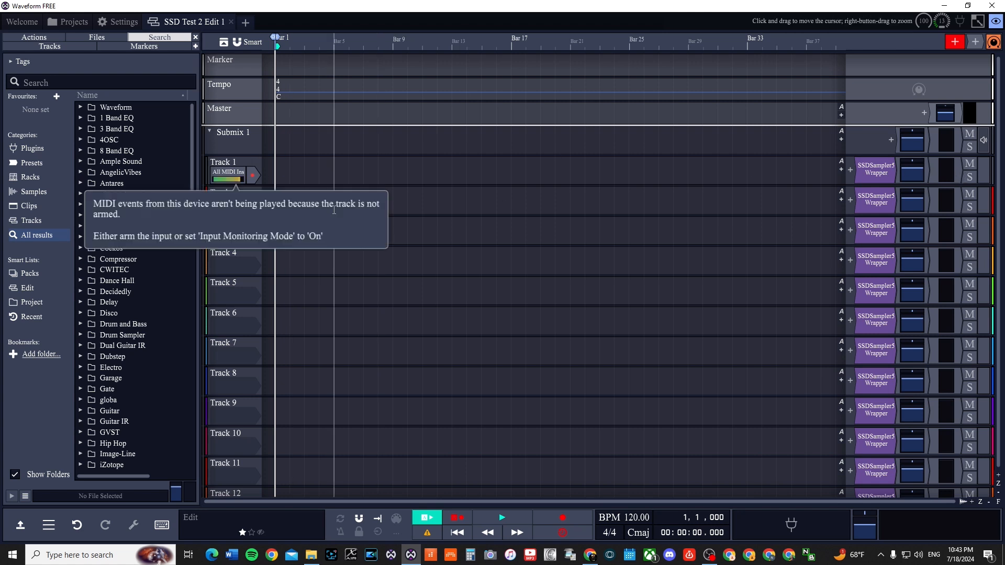
pyautogui.click(252, 175)
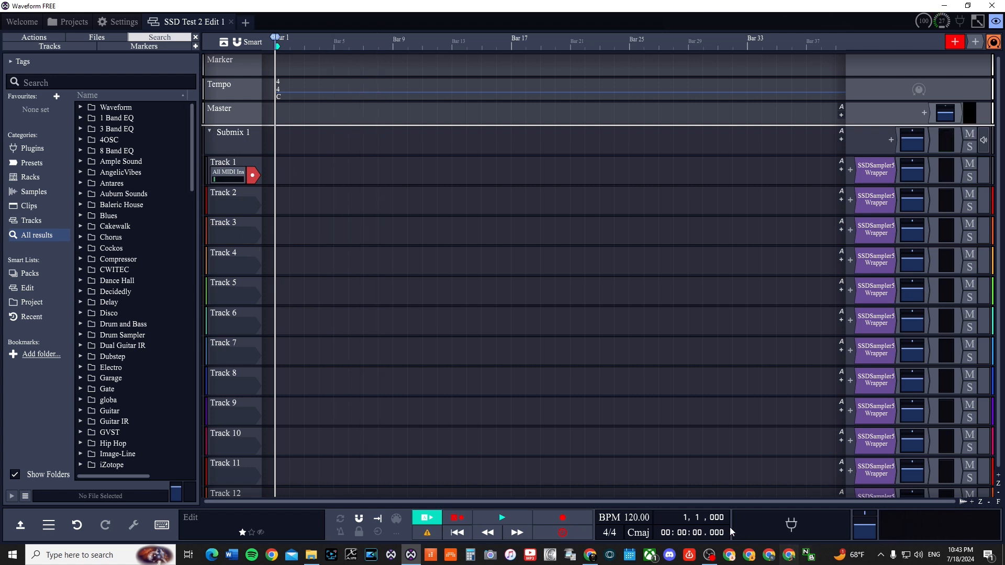
# Set the project tempo to 100 BPM.
pyautogui.click(635, 518)
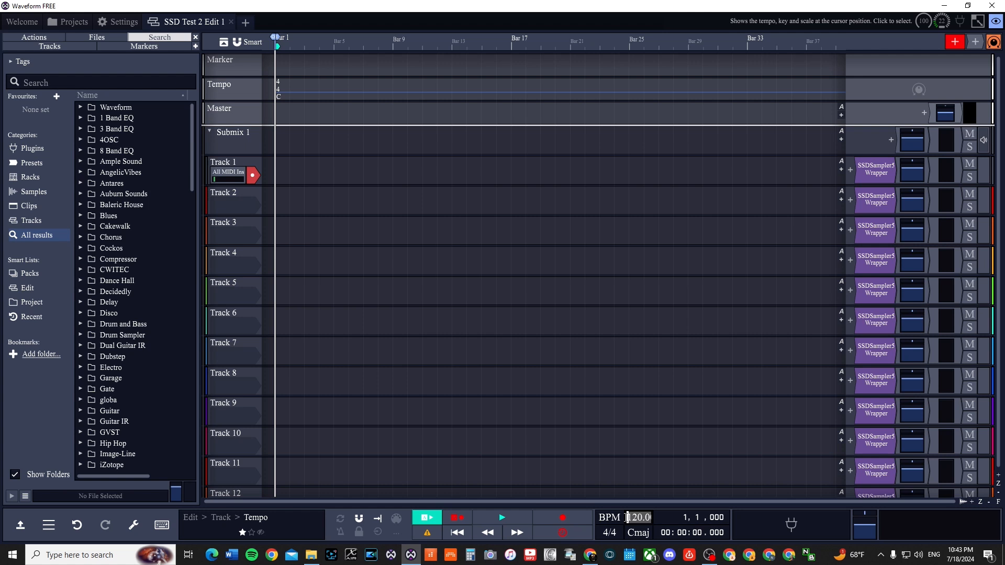
pyautogui.write('10')
pyautogui.press('Return')
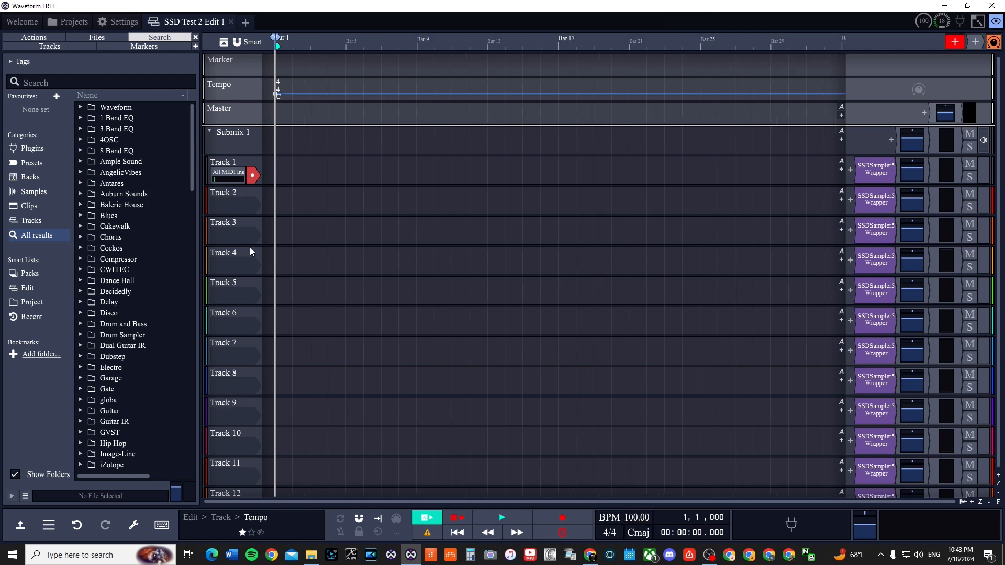
# Turn on the metronome click and record a MIDI drum performance about eight bars long on Track 1.
pyautogui.click(341, 534)
pyautogui.rightClick(340, 531)
pyautogui.moveTo(381, 454)
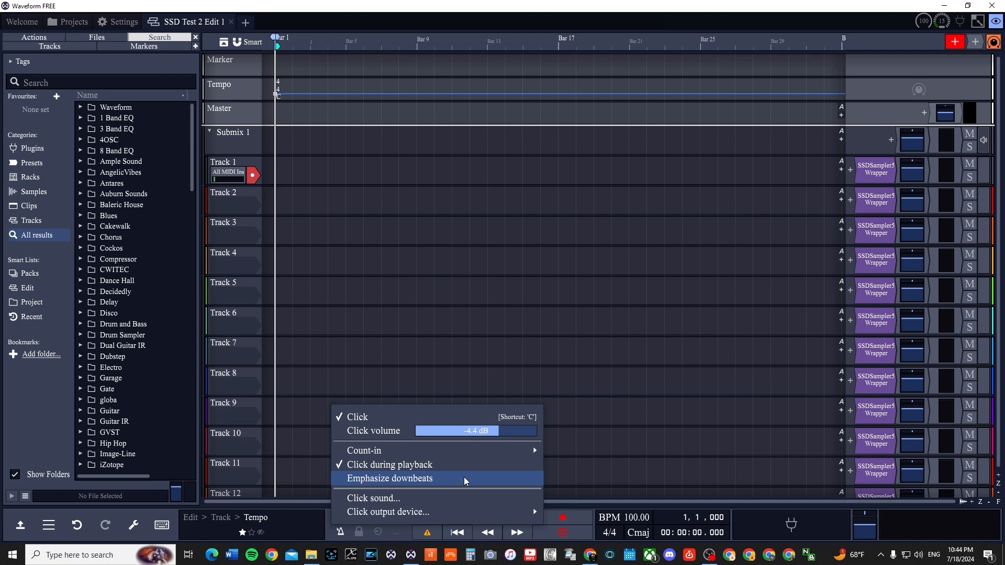
pyautogui.click(297, 524)
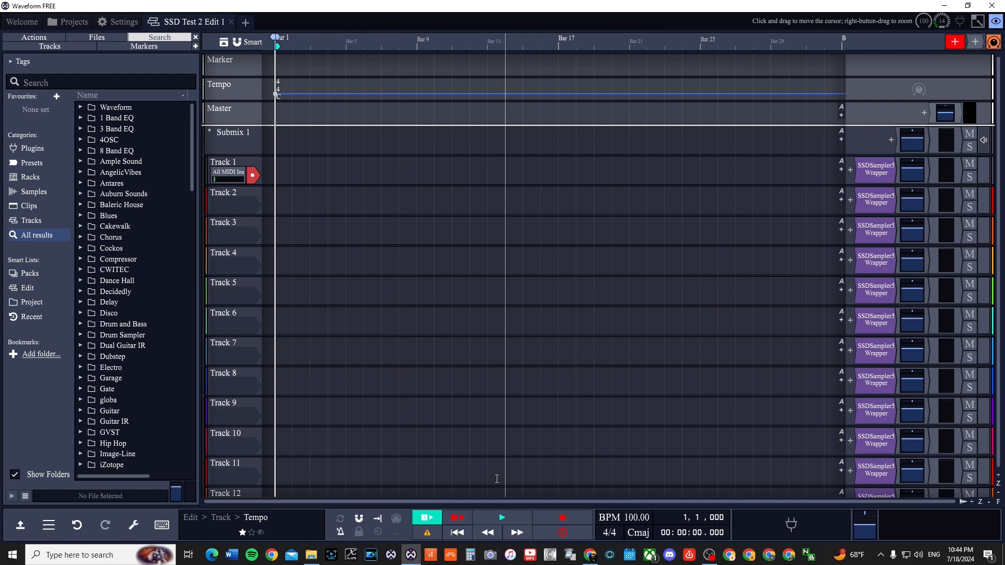
pyautogui.press('r')
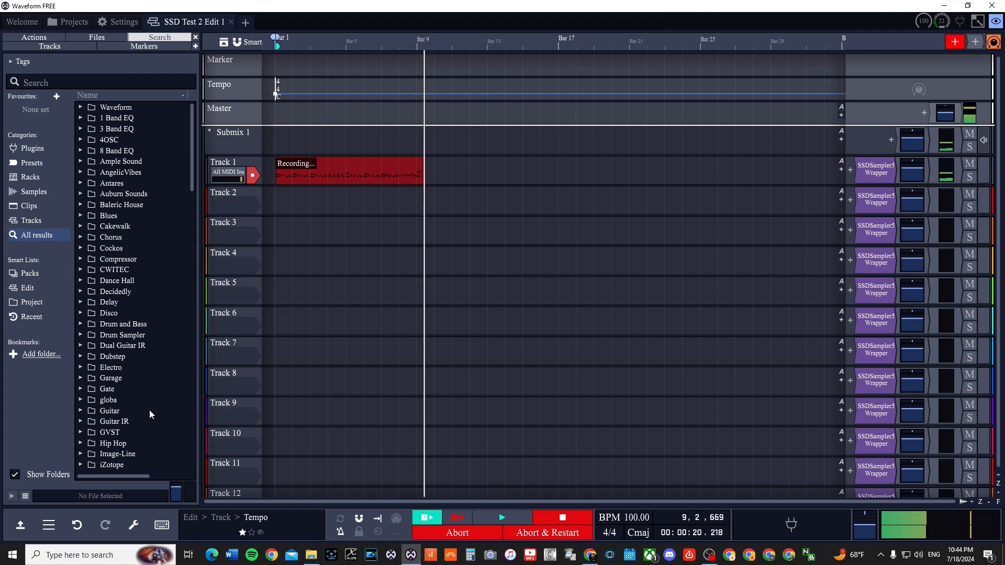
pyautogui.press('space')
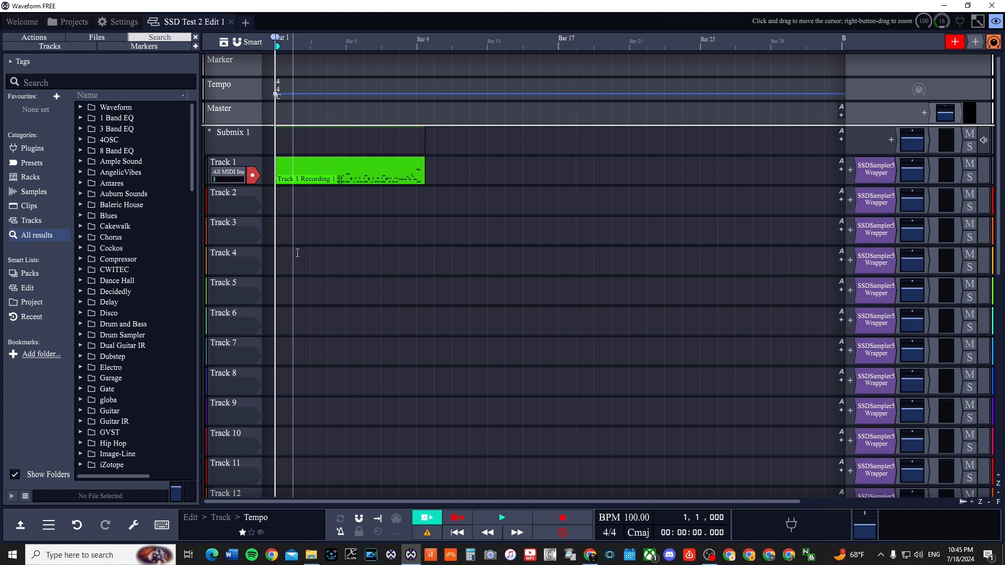
# Play back the Track 1 recording and check the level meters of the submix's tracks for signal.
pyautogui.press('space')
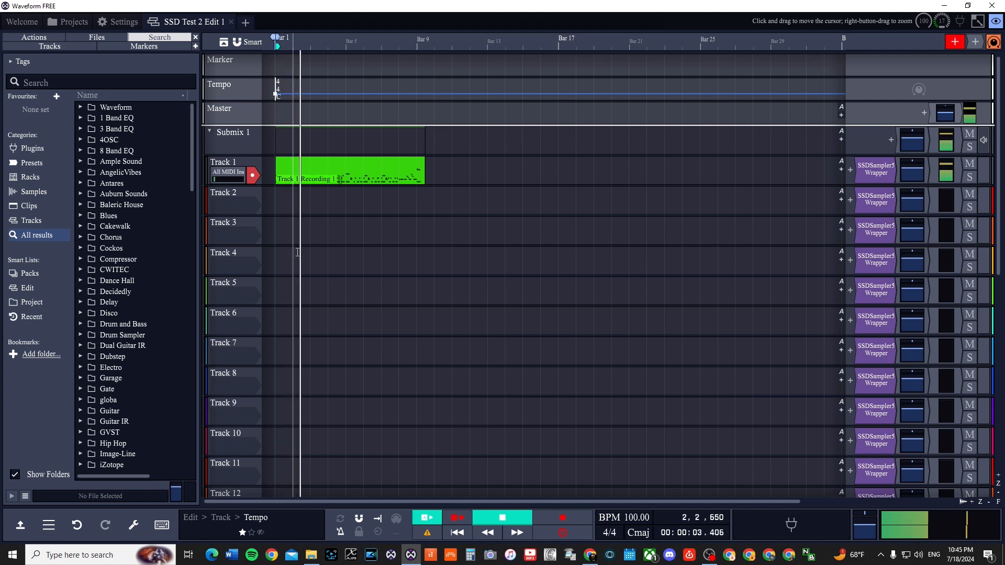
pyautogui.scroll(-3, 754, 294)
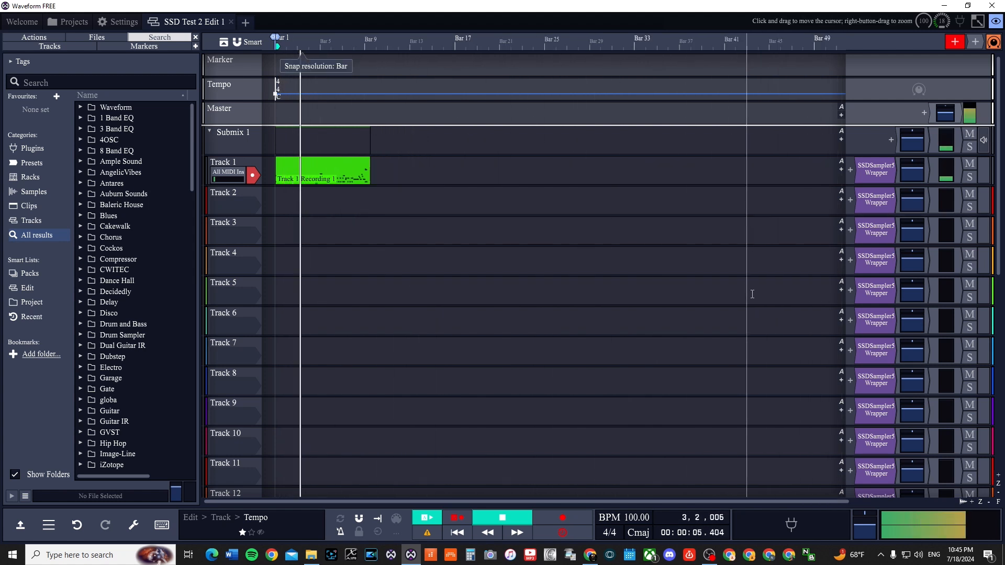
pyautogui.scroll(-5, 885, 366)
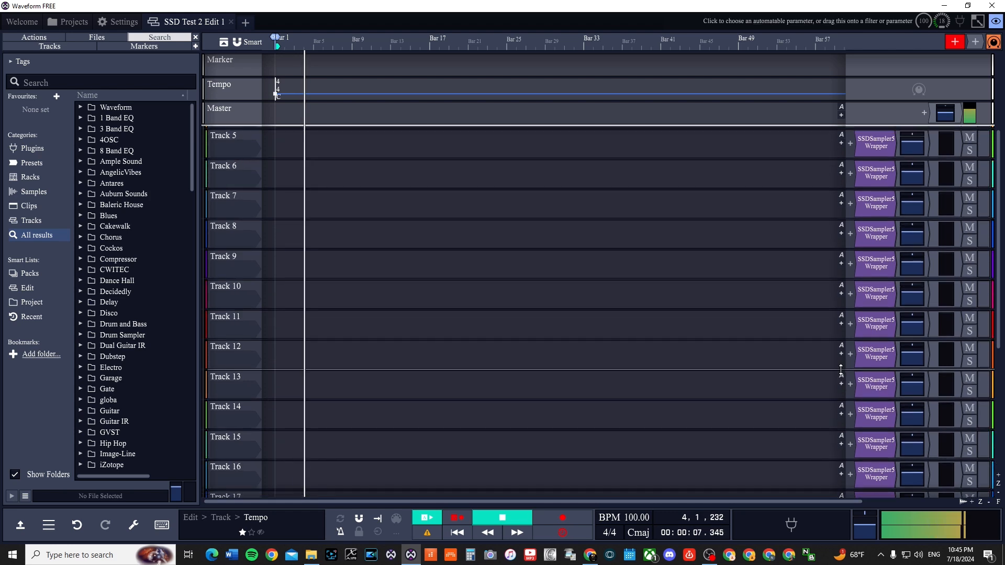
pyautogui.scroll(3, 476, 264)
pyautogui.scroll(5, 971, 330)
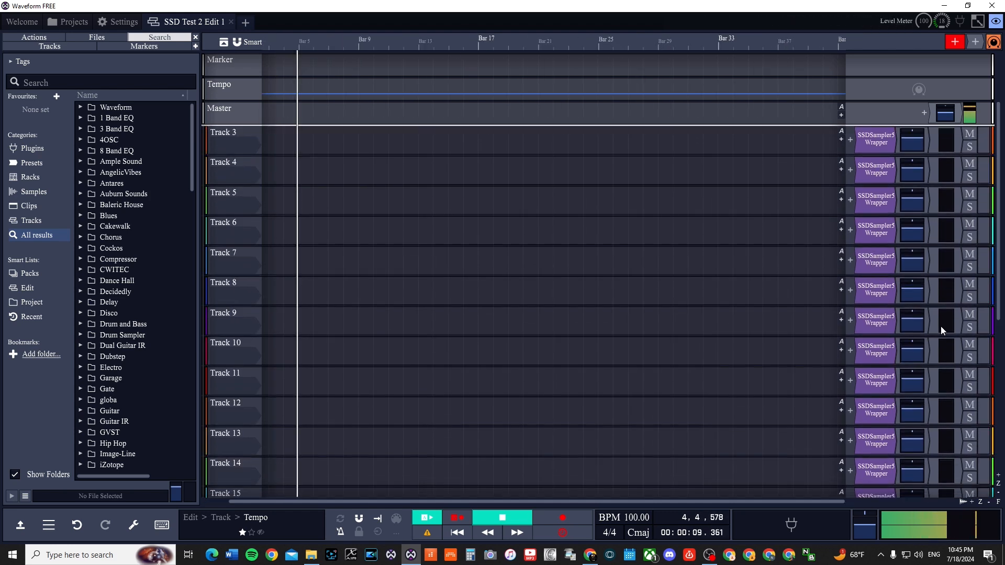
pyautogui.scroll(1, 970, 335)
pyautogui.press('space')
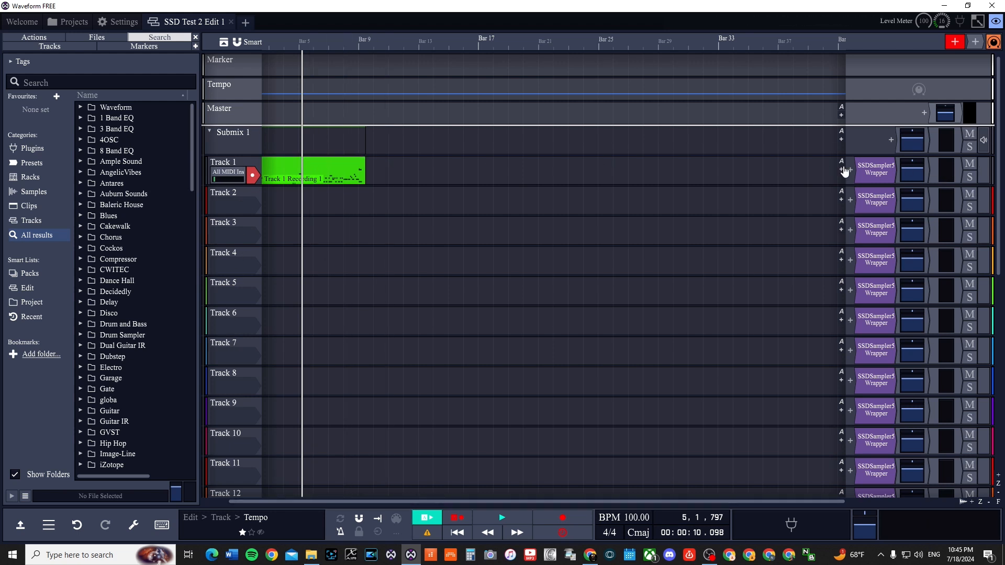
# Open Track 1's SSDSampler5 plugin and route the Snare Dir channel to out 2 st in its mixer.
pyautogui.doubleClick(875, 172)
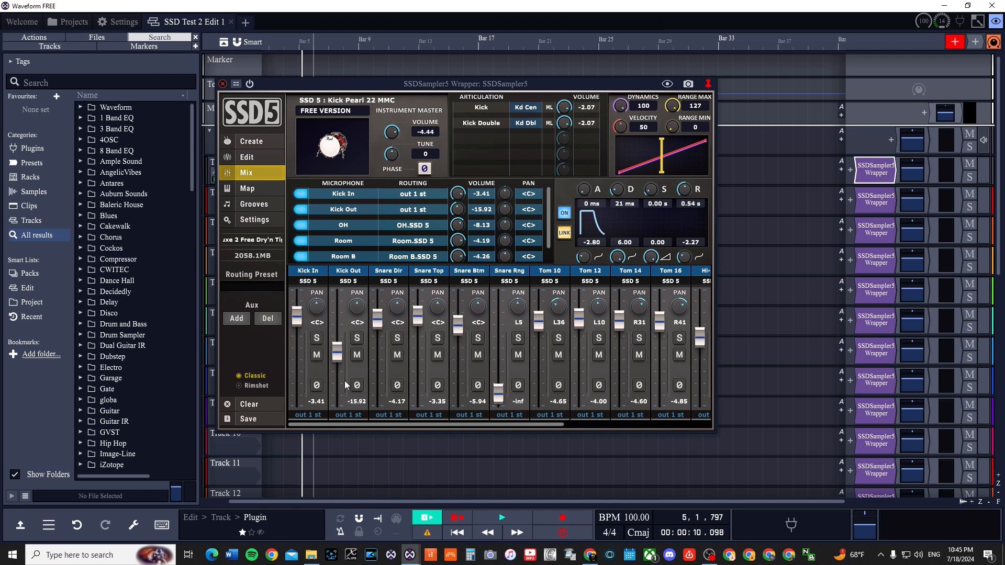
pyautogui.click(397, 416)
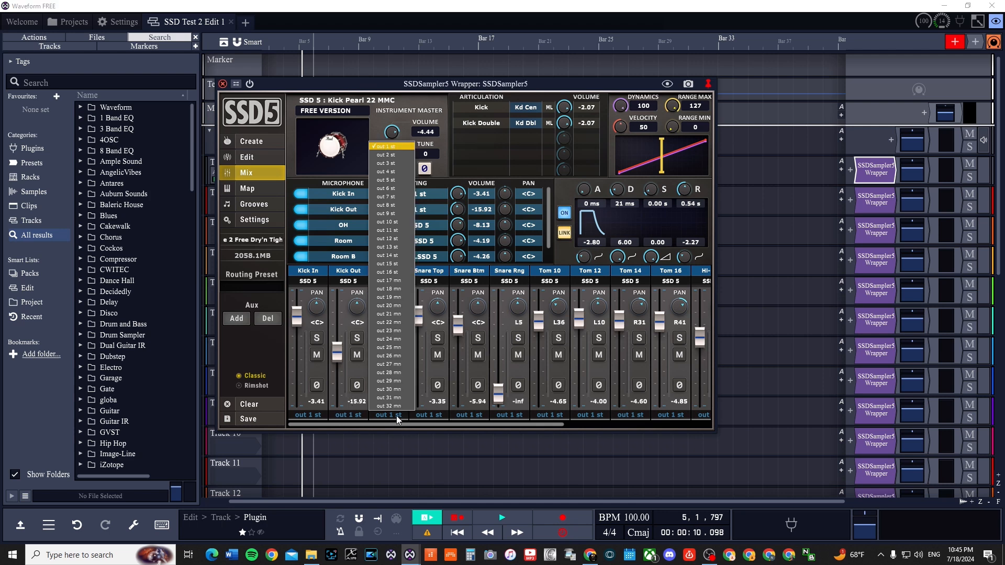
pyautogui.click(398, 155)
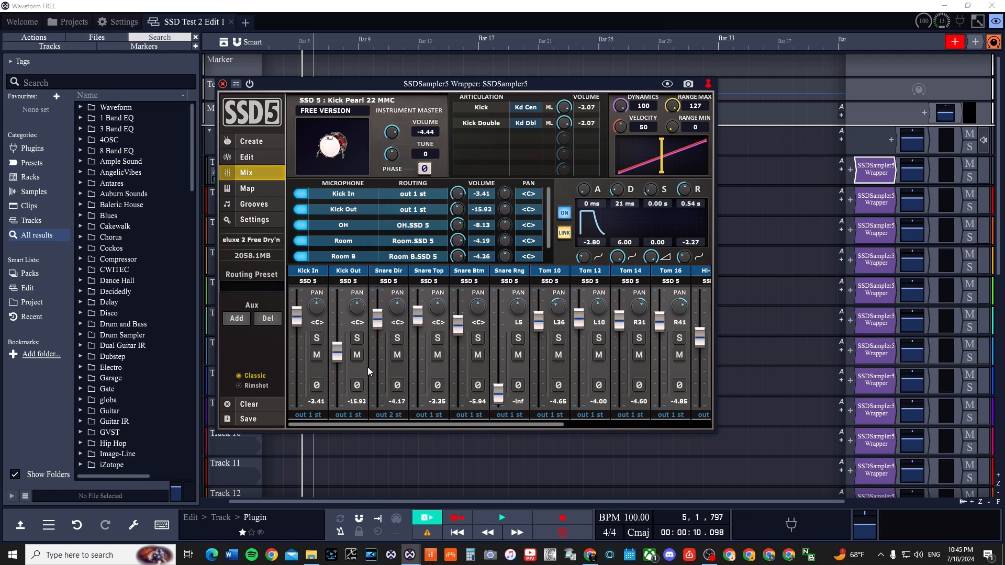
pyautogui.click(393, 415)
pyautogui.click(394, 414)
# Select the Snare Dir, Snare Top, Snare Btm and Snare Rng channels together and route them all to out 2 st.
pyautogui.click(389, 272)
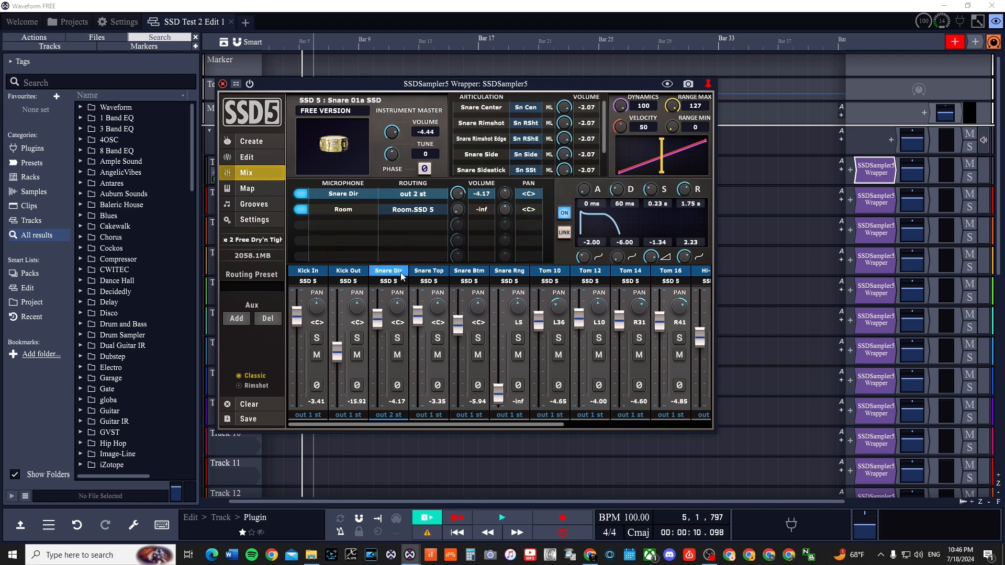
pyautogui.click(438, 272)
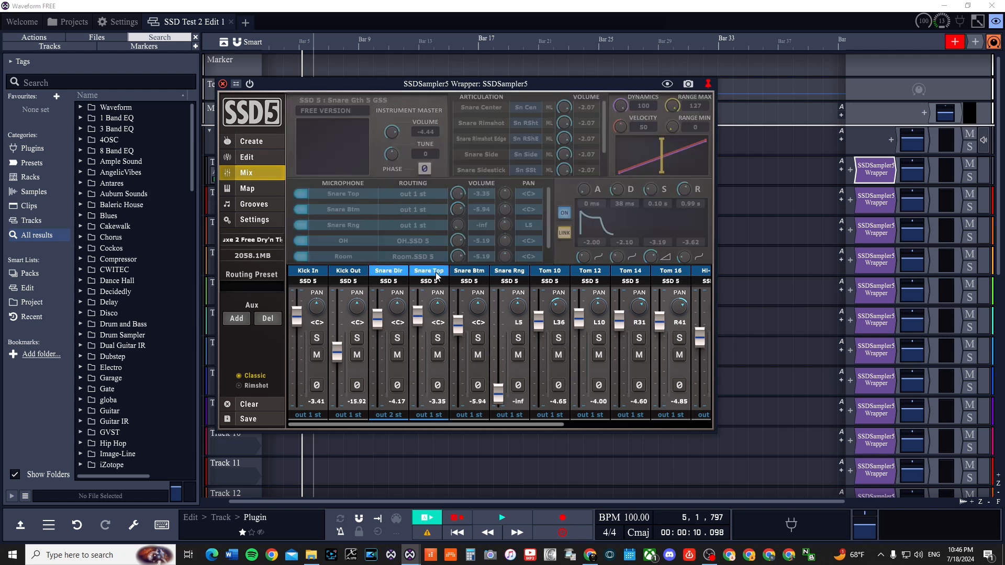
pyautogui.click(471, 272)
pyautogui.click(513, 273)
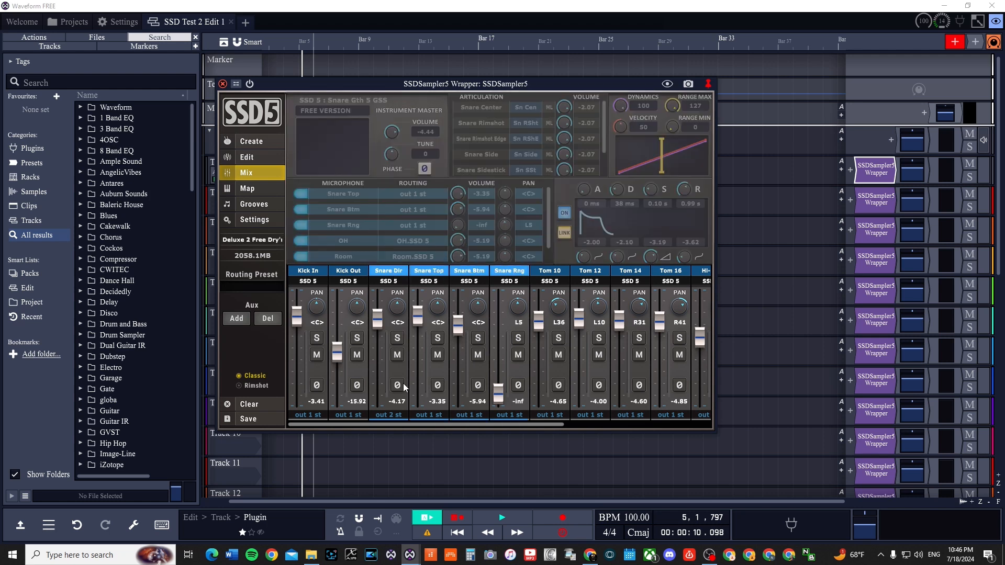
pyautogui.click(429, 415)
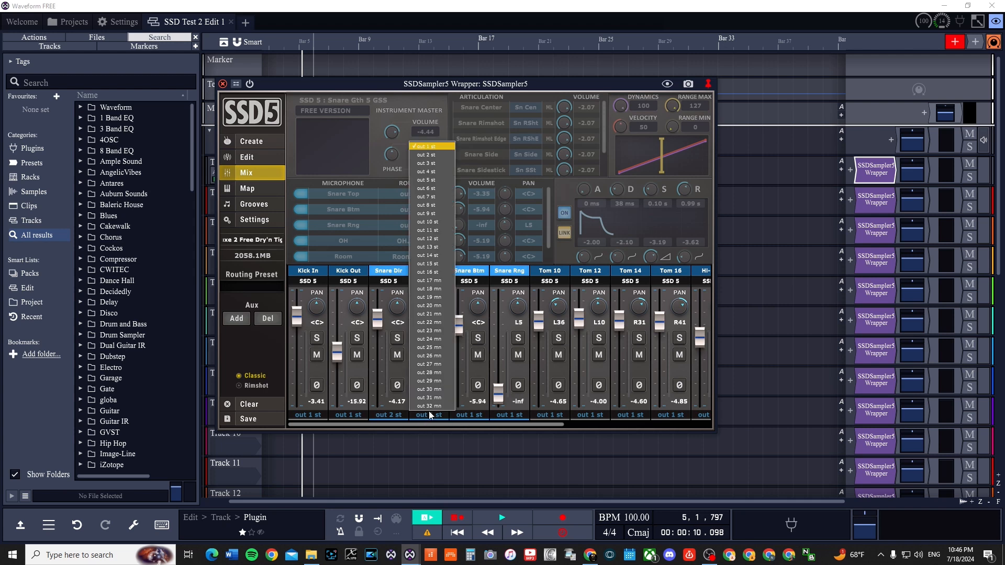
pyautogui.click(442, 154)
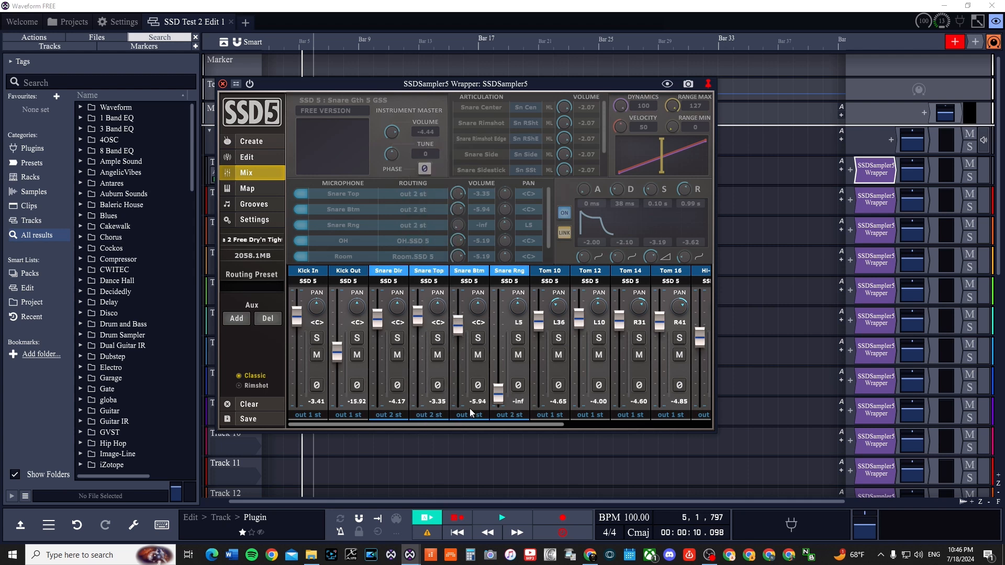
# Play the recording from the start and solo Track 2 to hear the separate snare output.
pyautogui.press('Home')
pyautogui.press('space')
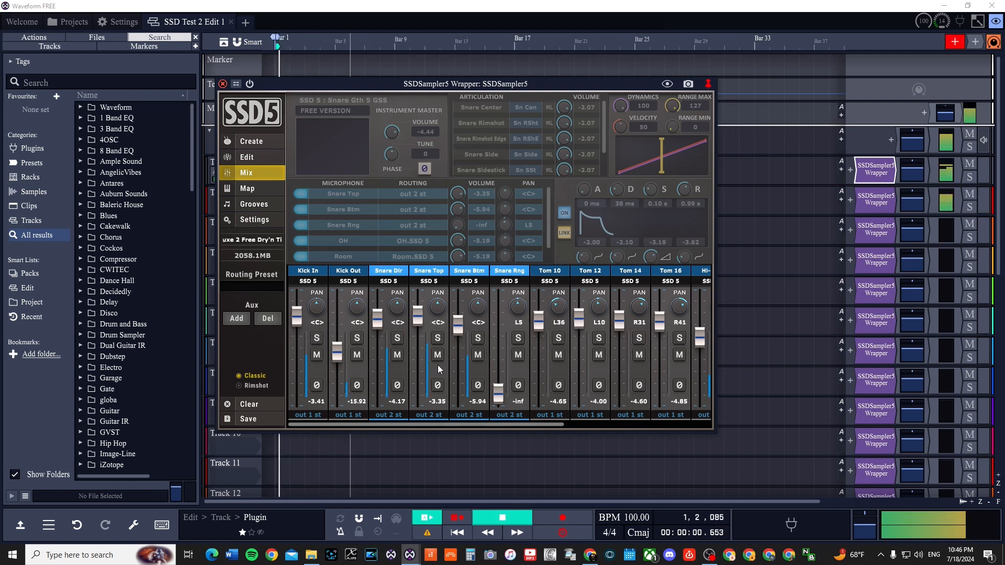
pyautogui.click(971, 208)
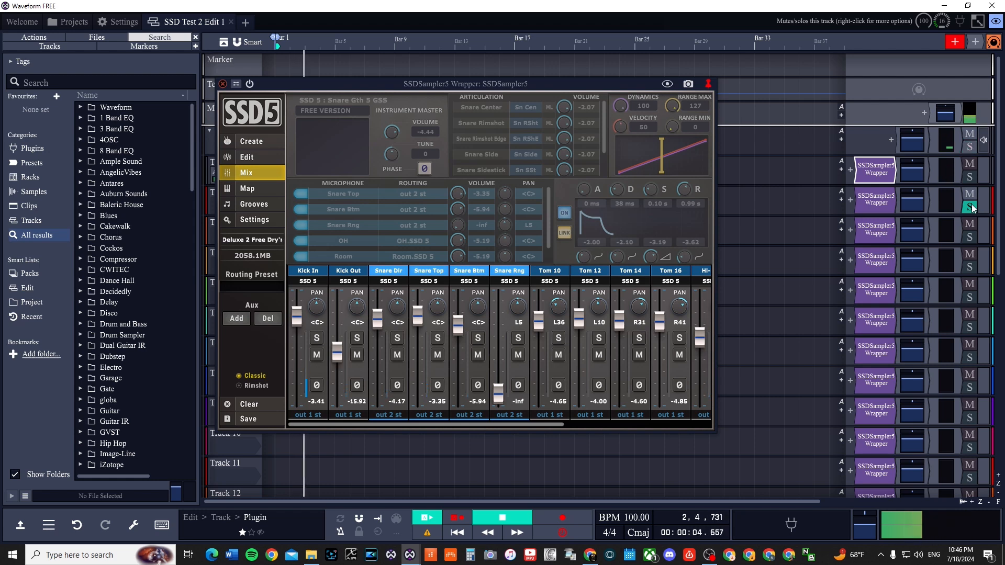
pyautogui.press('space')
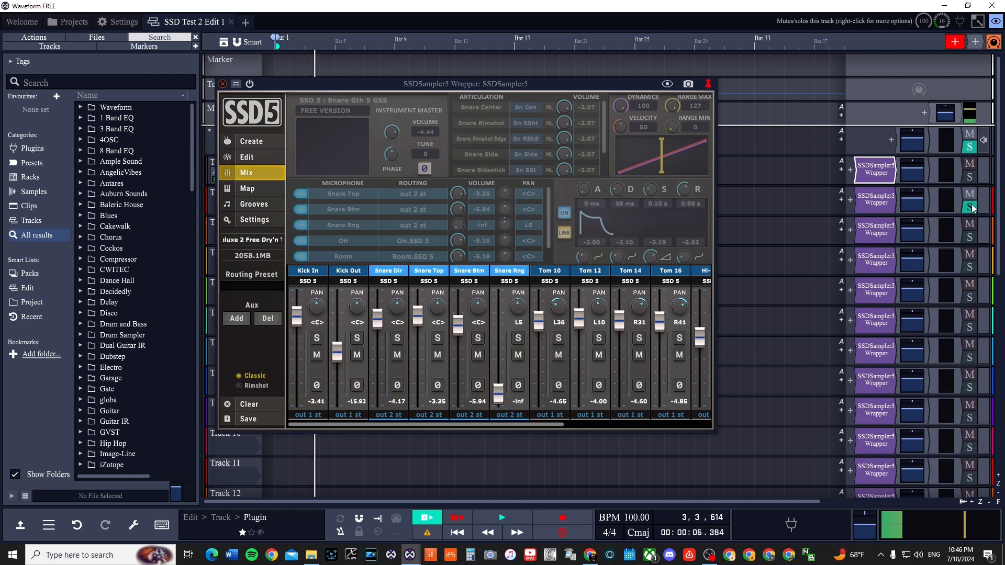
# Replay the recording from the start, solo Submix 1 during playback, and close the plugin window.
pyautogui.press('Home')
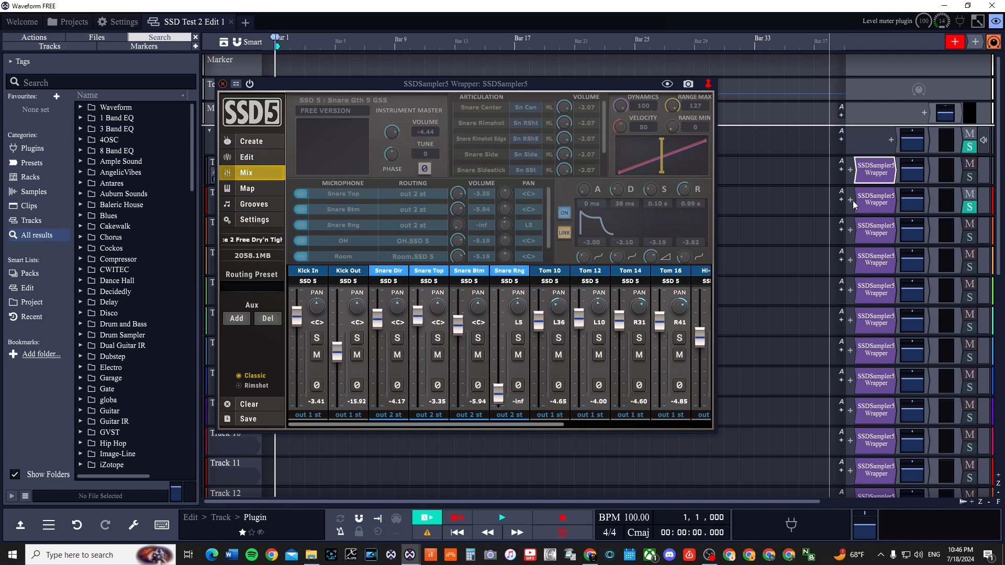
pyautogui.press('space')
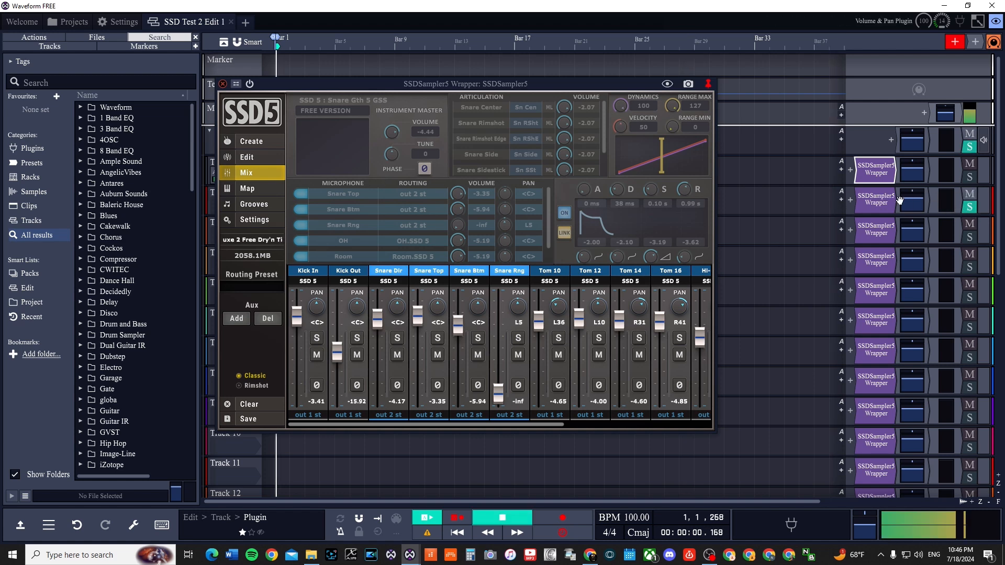
pyautogui.click(975, 149)
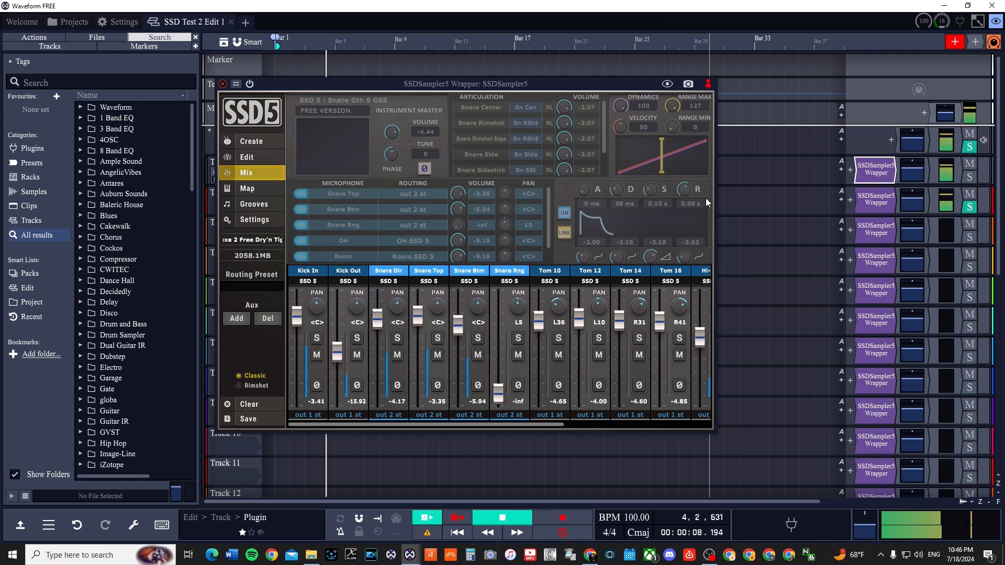
pyautogui.press('space')
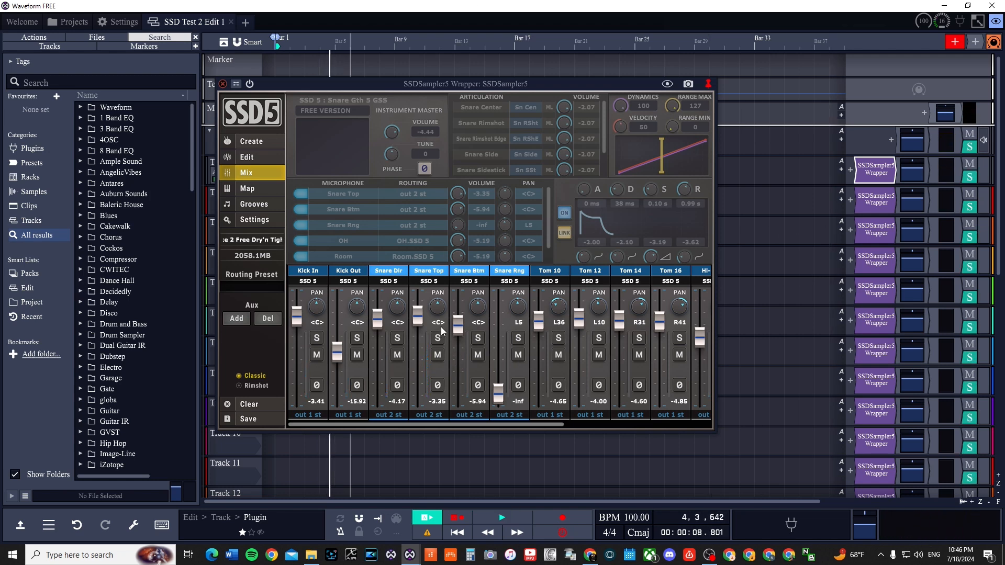
pyautogui.click(222, 84)
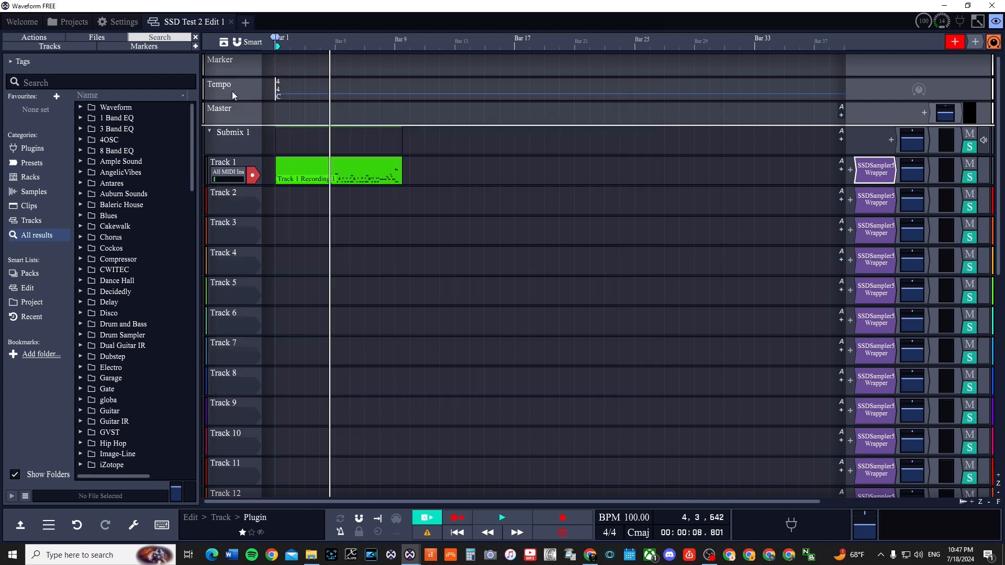
# Duplicate Track 1 with its rack and delete the copied MIDI clip from the new Track 2.
pyautogui.click(224, 165)
pyautogui.hotkey('ctrl', 'd')
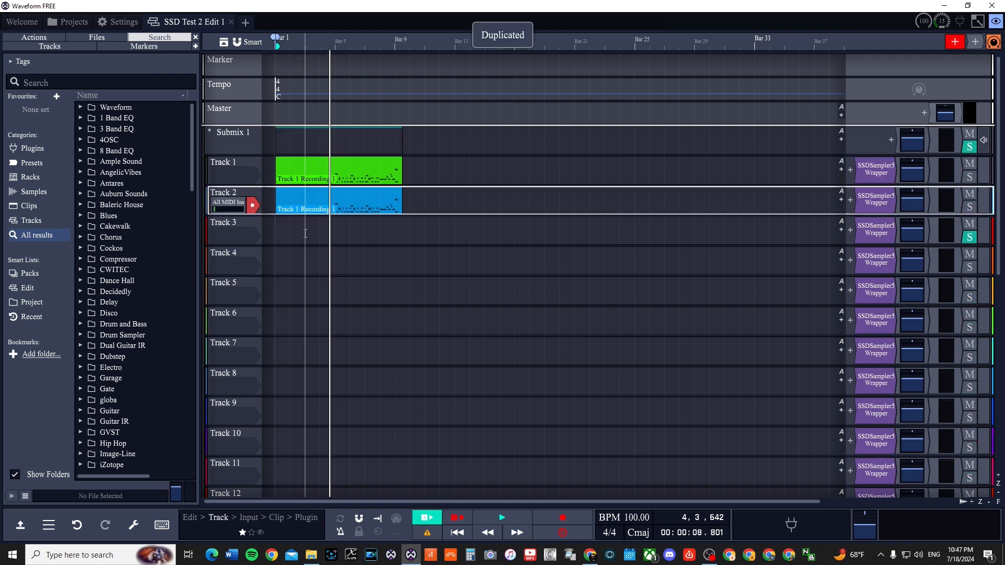
pyautogui.click(298, 193)
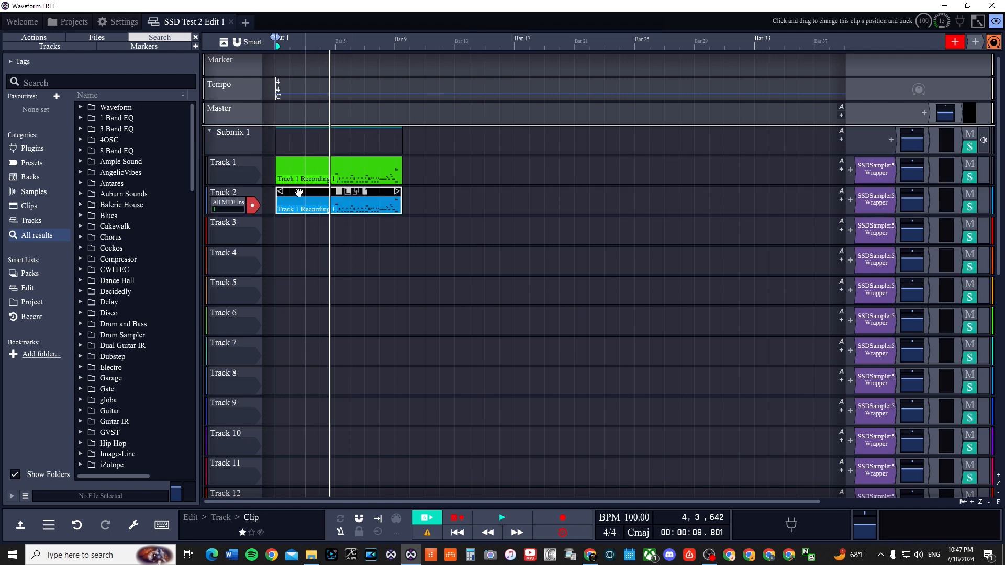
pyautogui.press('Delete')
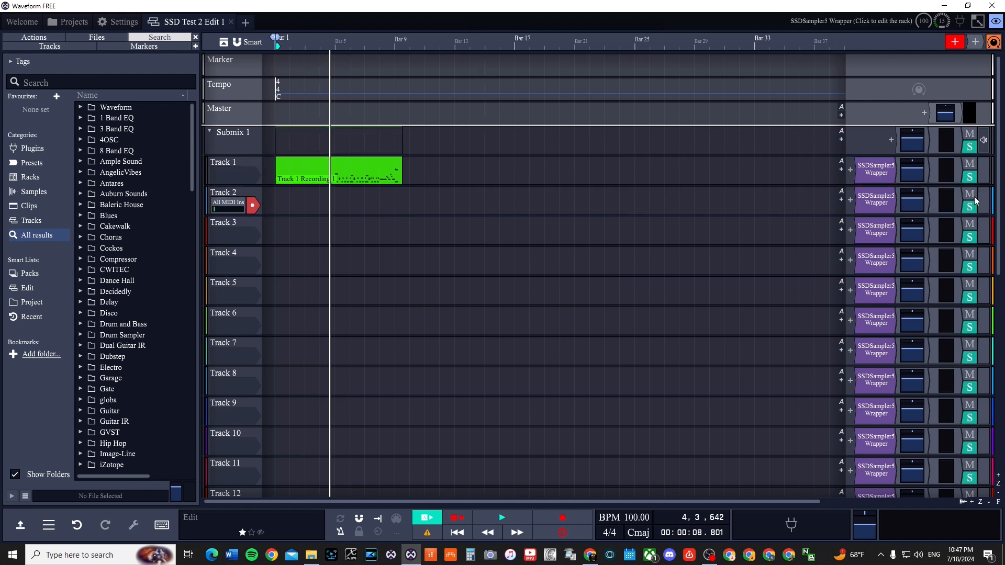
# Open the drum sampler on Track 1 and route the Kick In and Kick Out channels together to out 2 st.
pyautogui.click(231, 193)
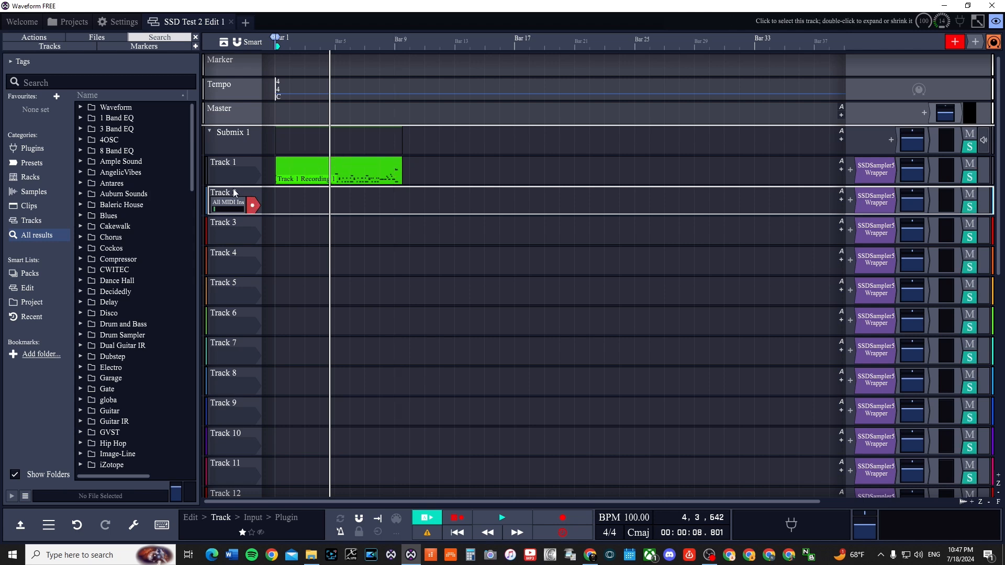
pyautogui.doubleClick(865, 174)
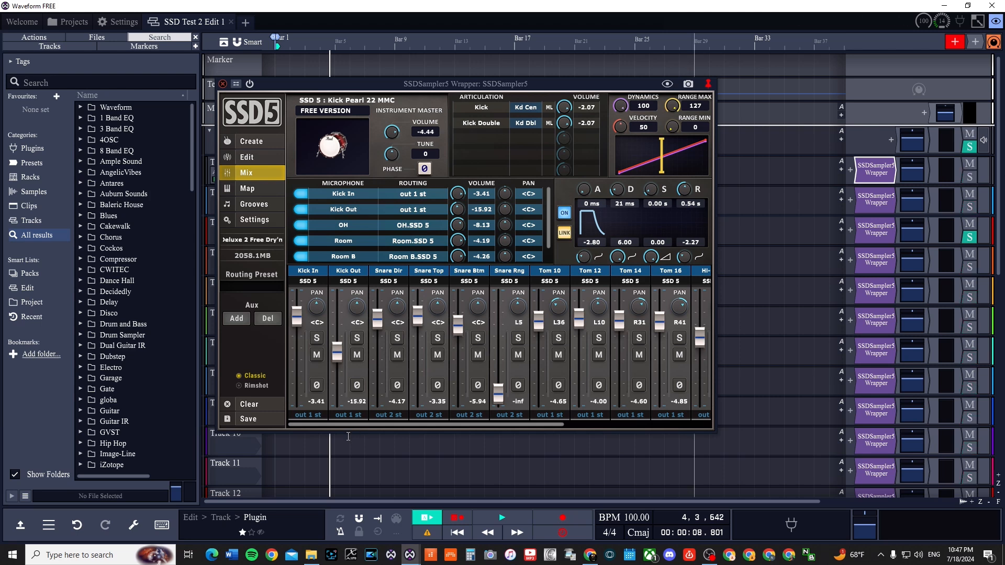
pyautogui.click(317, 420)
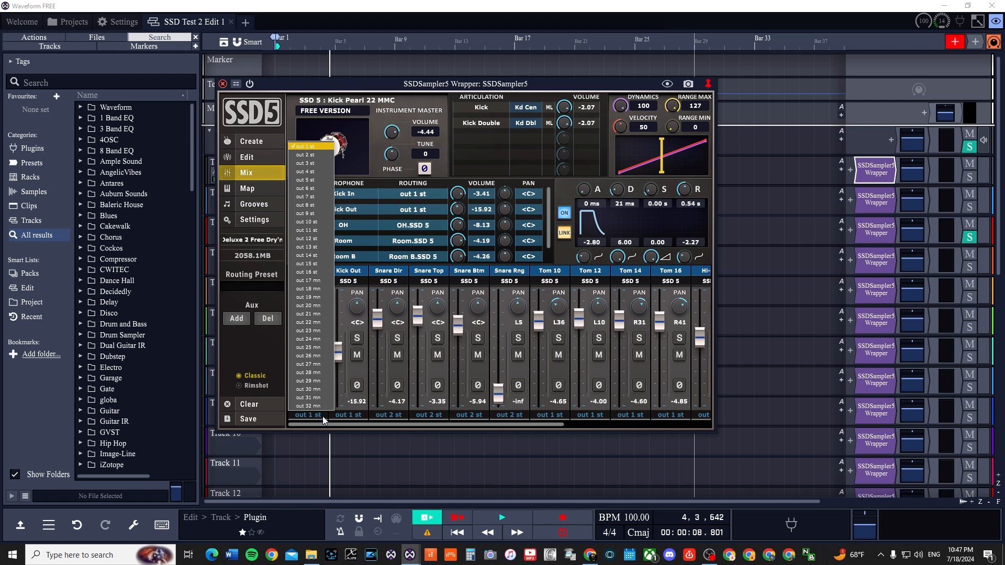
pyautogui.keyDown('ctrl'); pyautogui.click(349, 274); pyautogui.keyUp('ctrl')
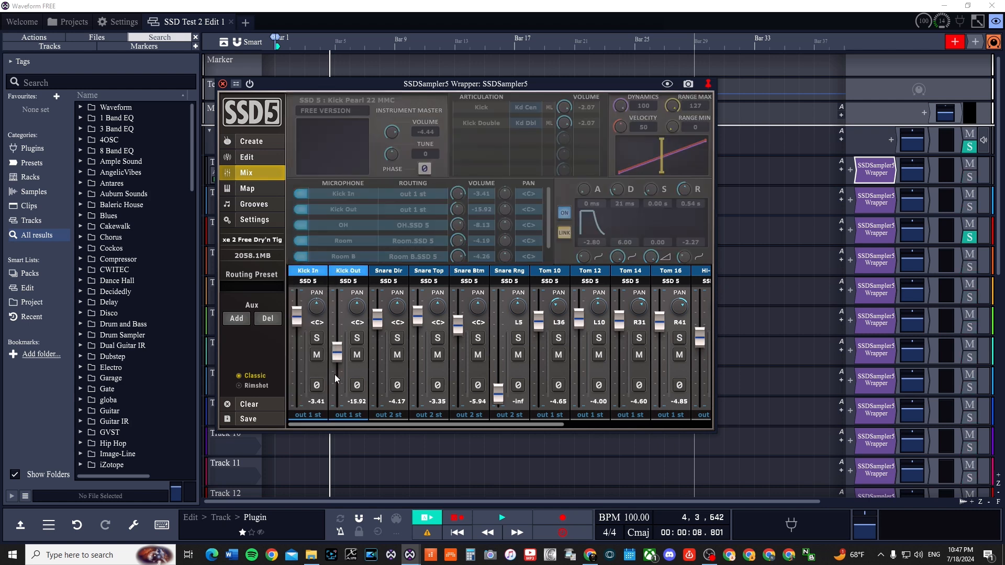
pyautogui.click(320, 416)
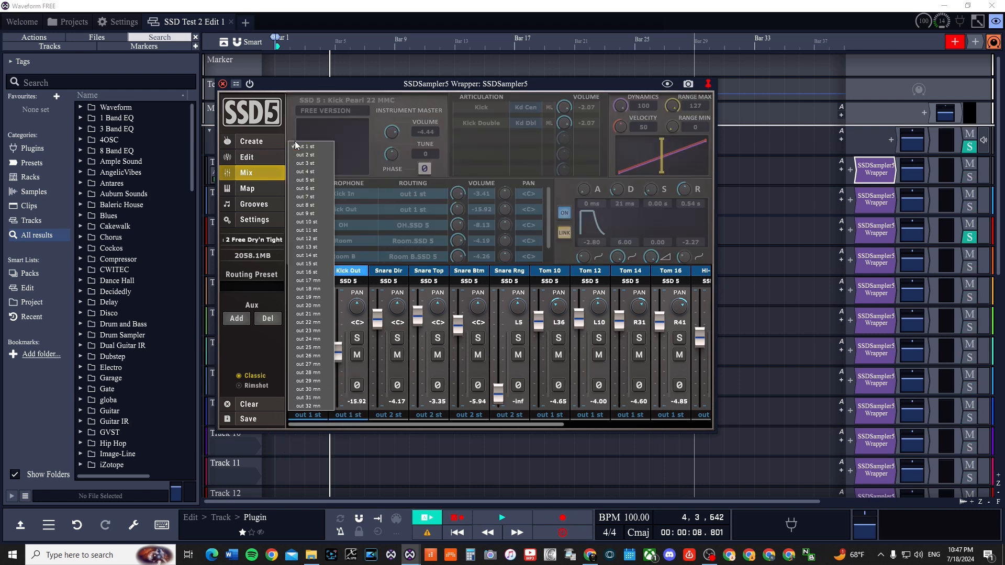
pyautogui.click(304, 155)
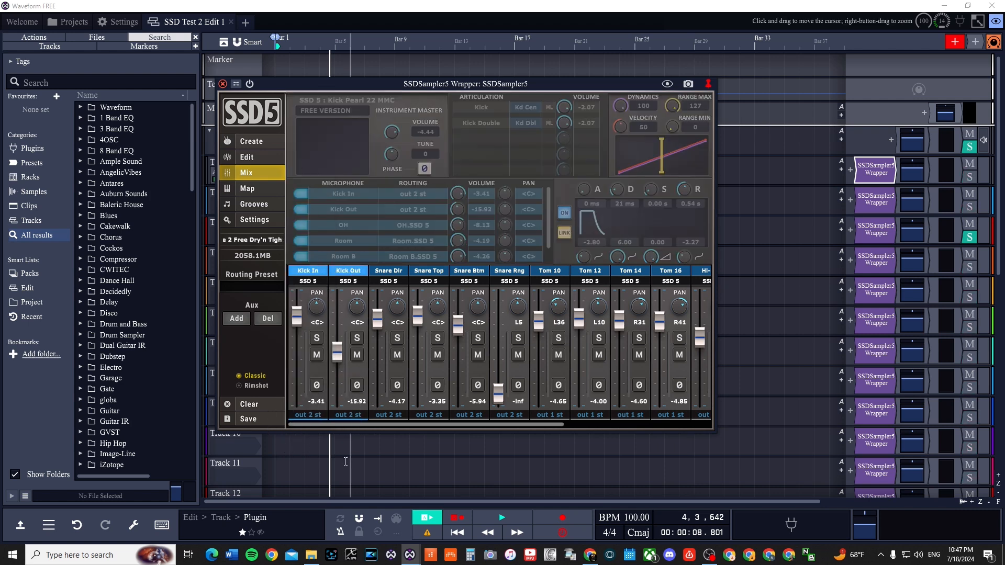
# Select the Snare Dir, Snare Top, Snare Btm and Snare Rng channels and route them together to out 3 st.
pyautogui.click(394, 272)
pyautogui.keyDown('ctrl'); pyautogui.click(428, 272); pyautogui.keyUp('ctrl')
pyautogui.keyDown('ctrl'); pyautogui.click(471, 272); pyautogui.keyUp('ctrl')
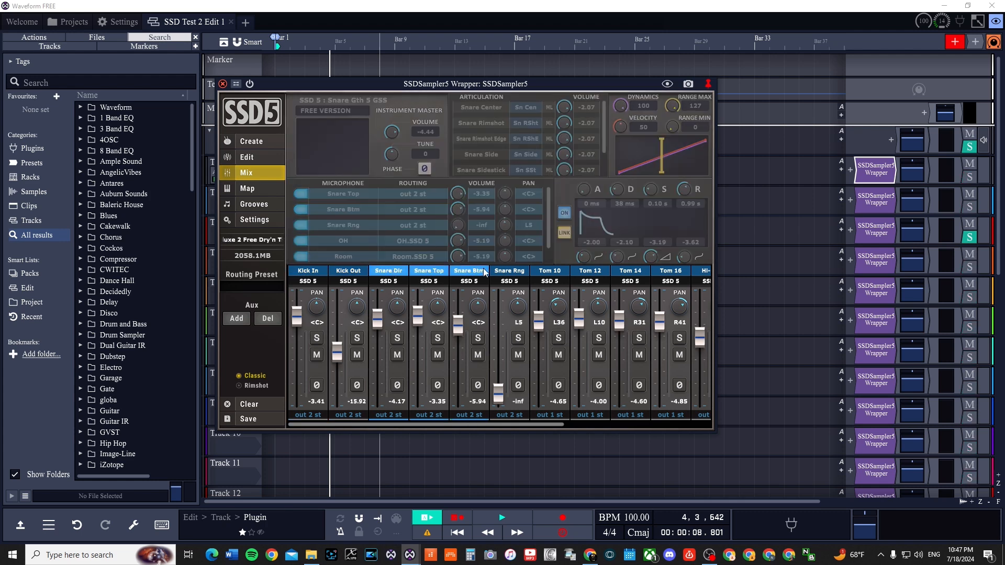
pyautogui.keyDown('ctrl'); pyautogui.click(516, 272); pyautogui.keyUp('ctrl')
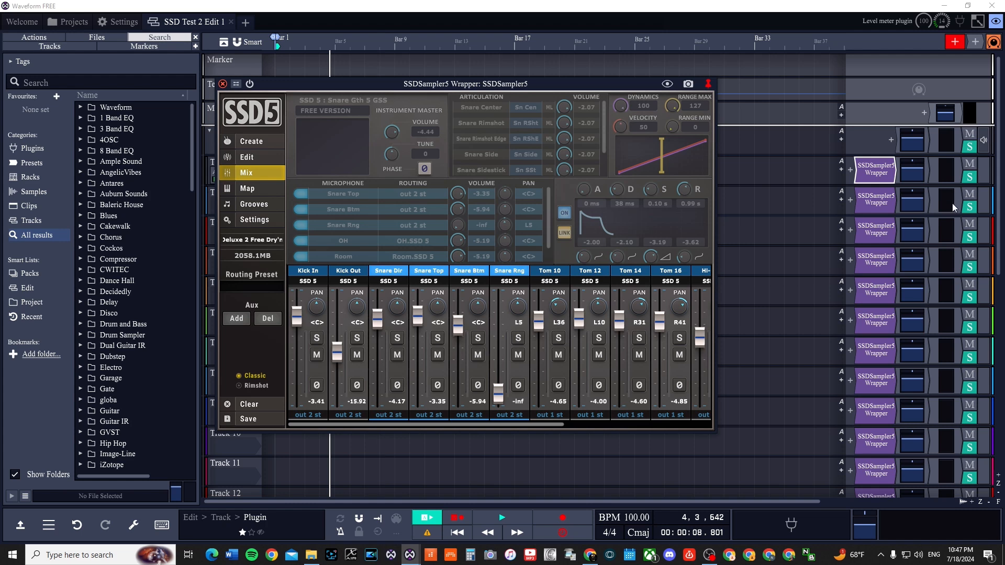
pyautogui.click(392, 415)
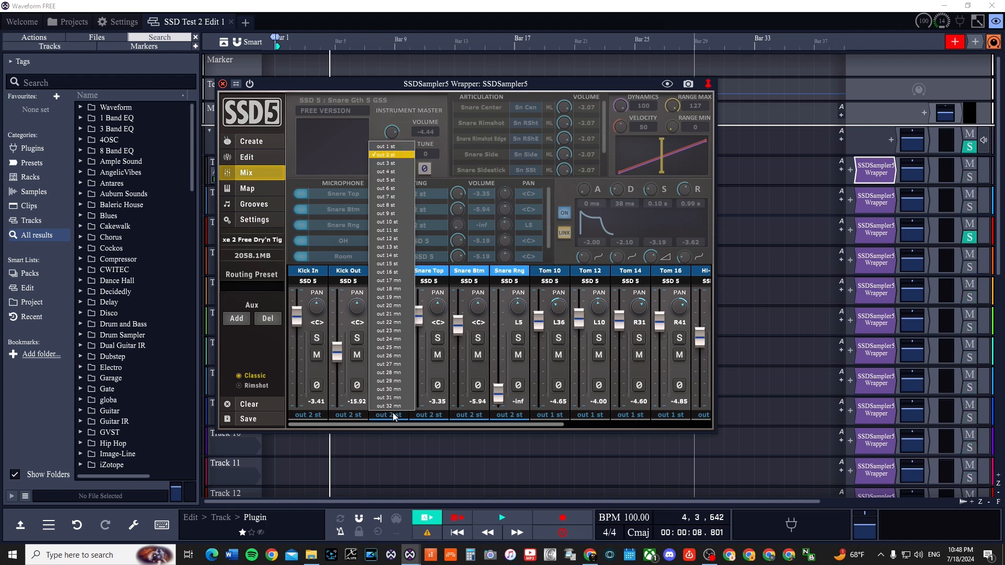
pyautogui.click(393, 163)
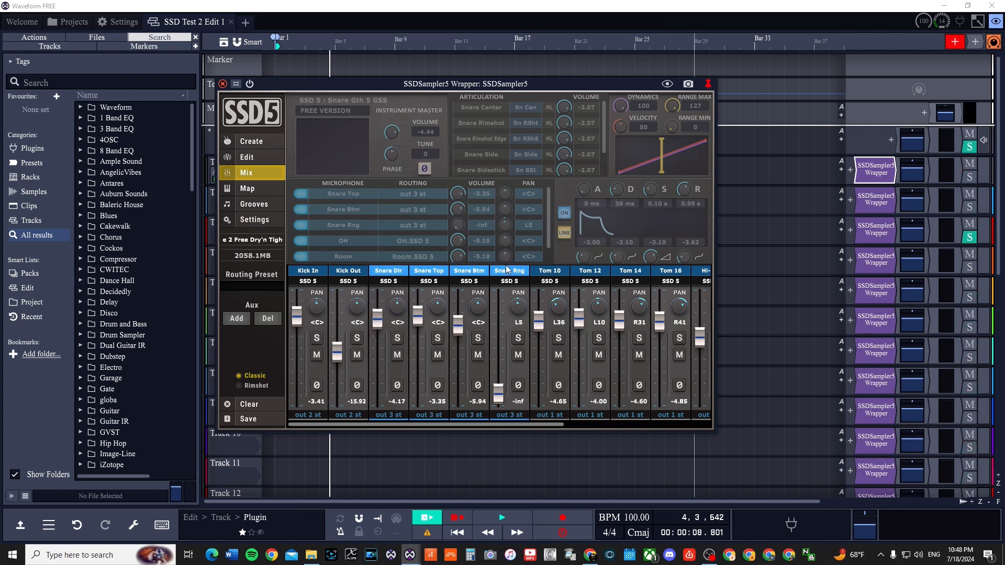
# Select the Tom 10, Tom 12, Tom 14 and Tom 16 channels and route them together to out 3 st.
pyautogui.click(555, 273)
pyautogui.keyDown('shift'); pyautogui.click(585, 276); pyautogui.keyUp('shift')
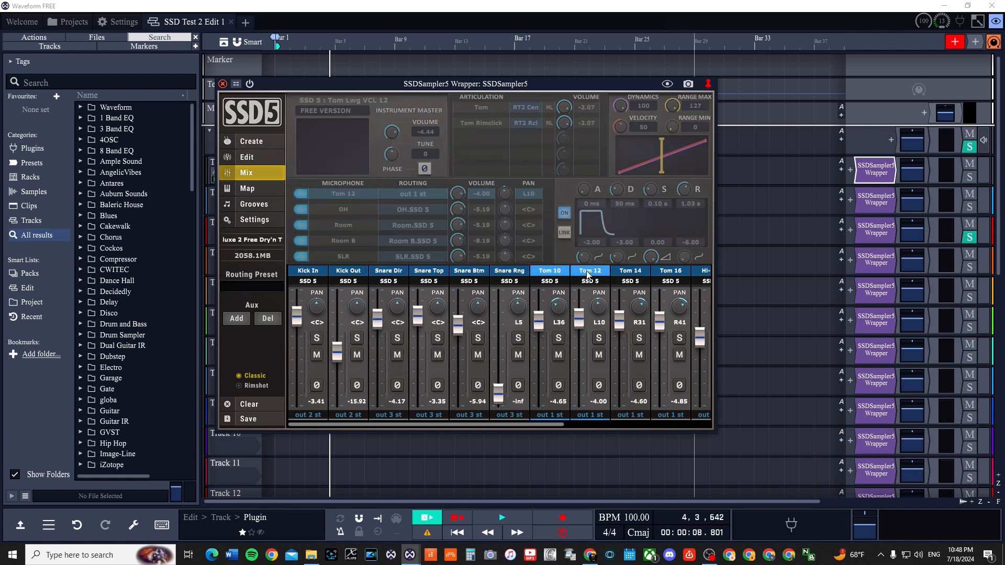
pyautogui.keyDown('shift'); pyautogui.click(635, 275); pyautogui.keyUp('shift')
pyautogui.keyDown('shift'); pyautogui.click(674, 272); pyautogui.keyUp('shift')
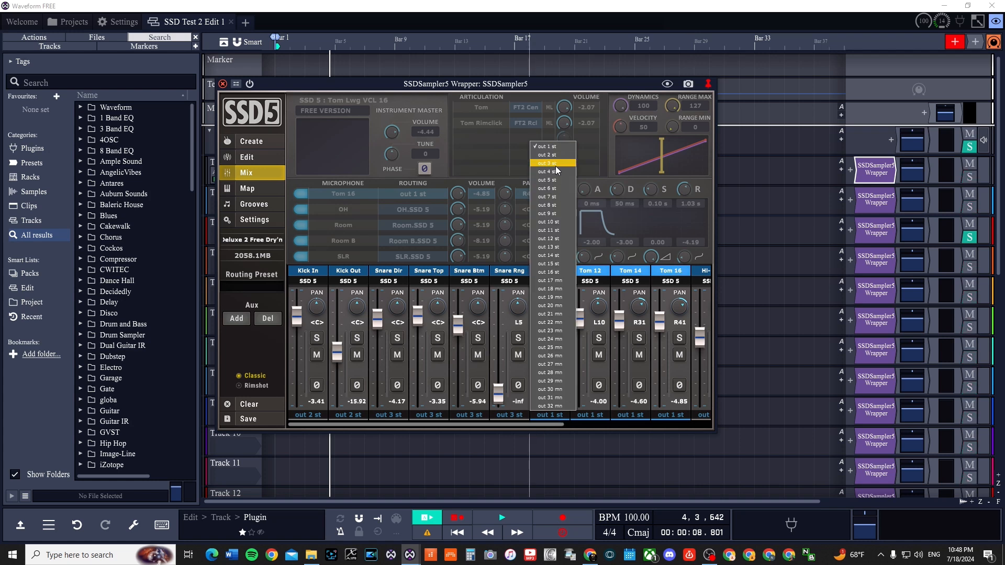
pyautogui.click(555, 164)
# Select the Hi-Hat channel on its own in the sampler's mixer and route it to out 4 st.
pyautogui.moveTo(535, 423); pyautogui.dragTo(709, 426)
pyautogui.click(500, 275)
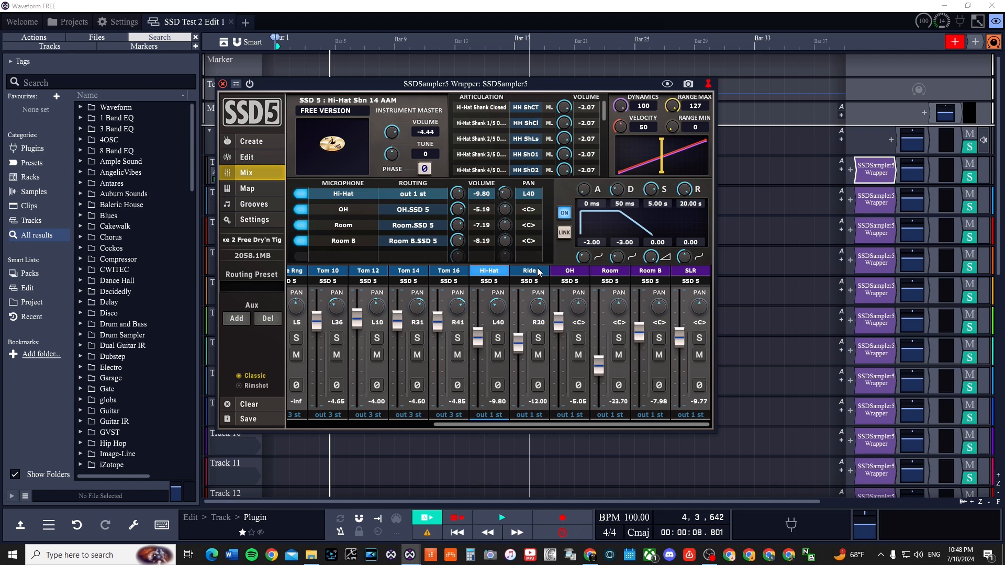
pyautogui.click(541, 273)
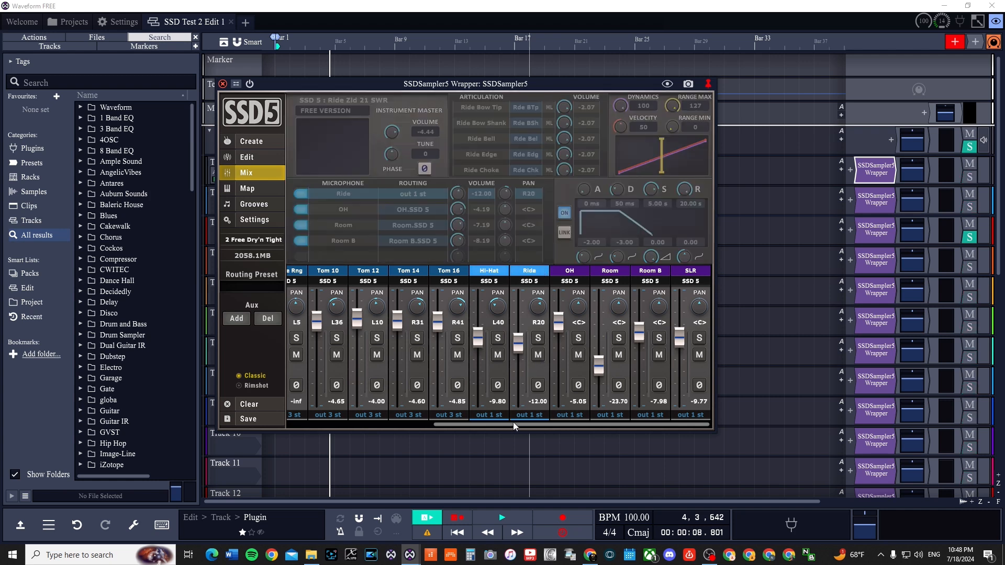
pyautogui.click(535, 276)
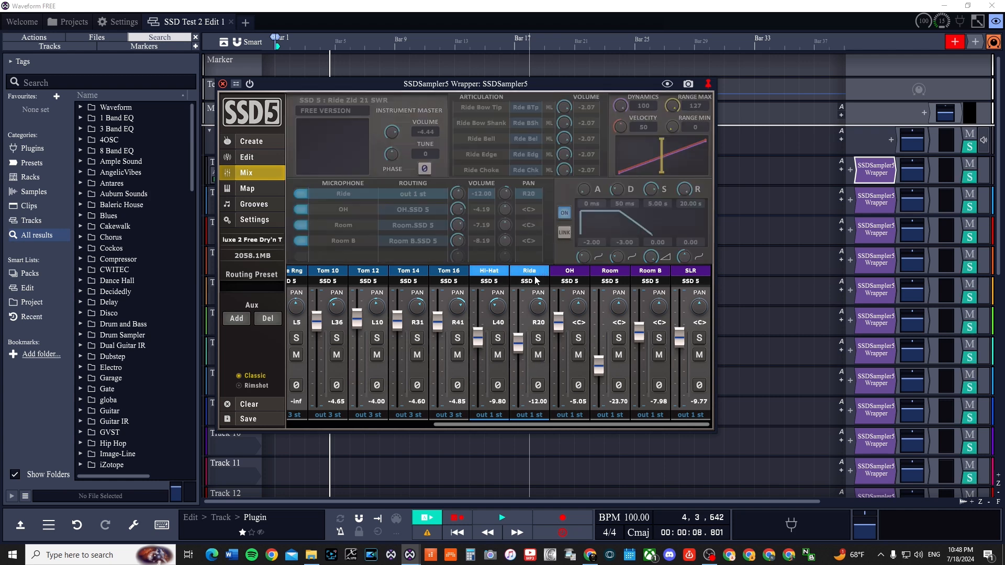
pyautogui.click(499, 278)
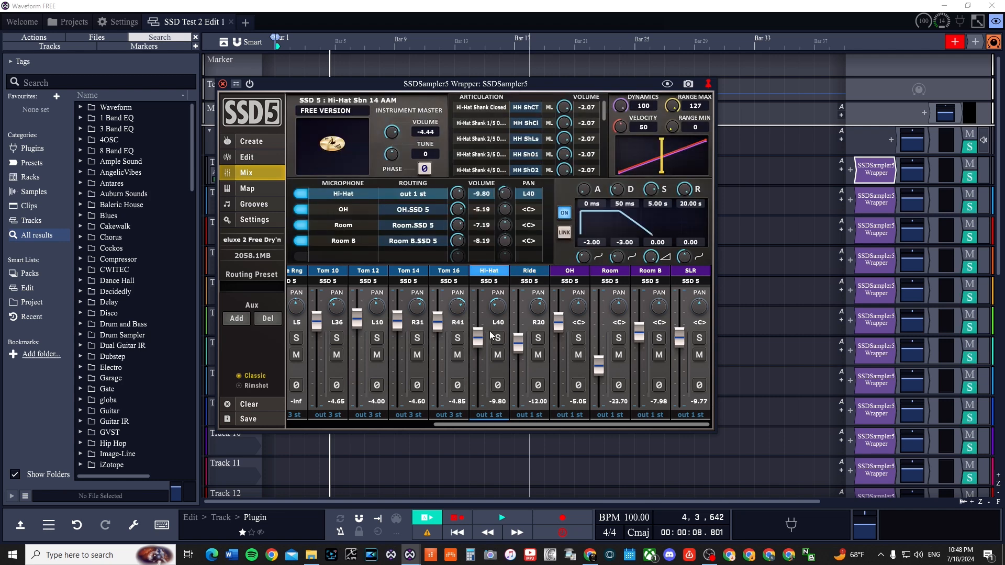
pyautogui.click(490, 416)
pyautogui.click(494, 172)
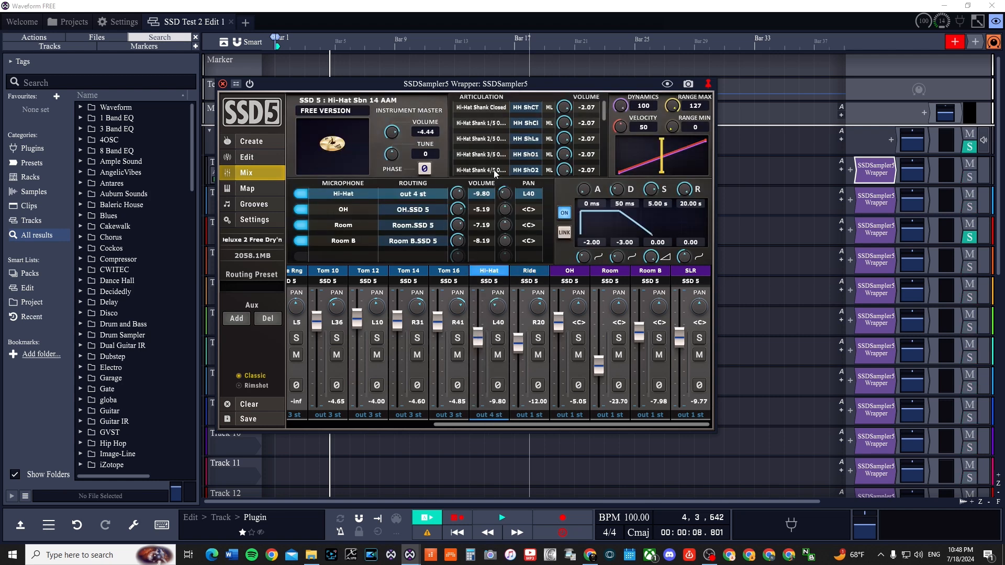
# Route the Ride channel to out 5 st and the OH channel to out 6 st.
pyautogui.click(535, 273)
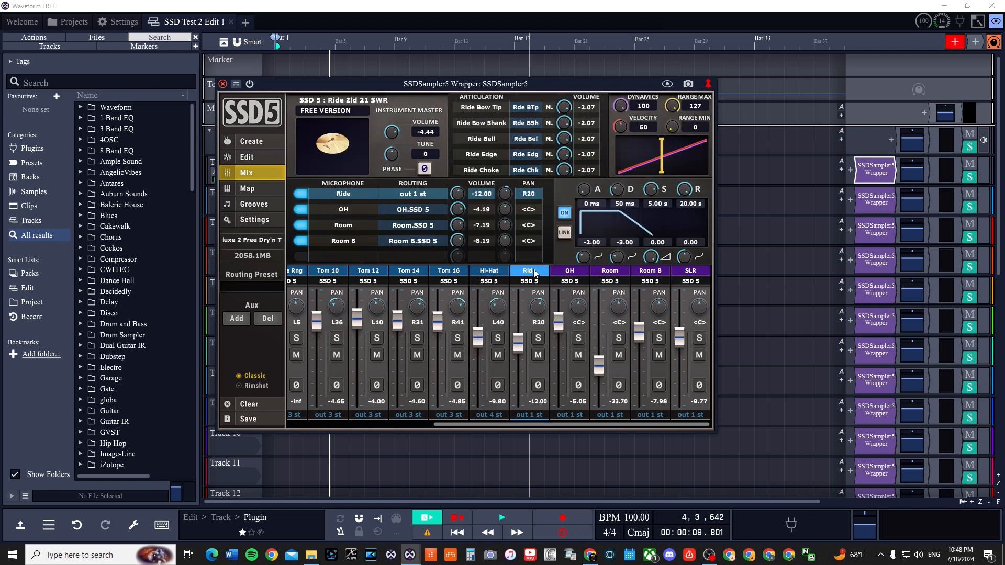
pyautogui.click(542, 418)
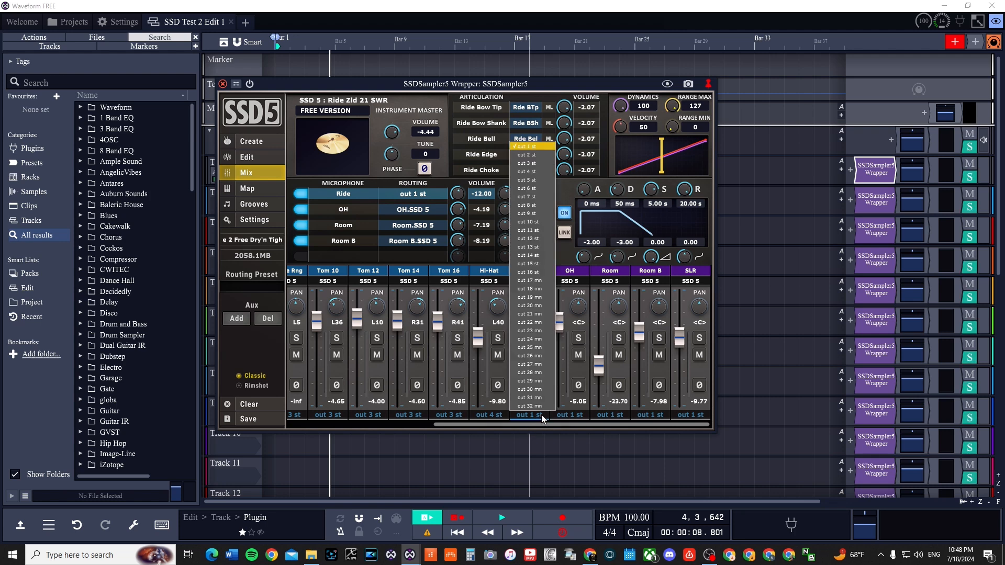
pyautogui.click(542, 181)
pyautogui.click(572, 276)
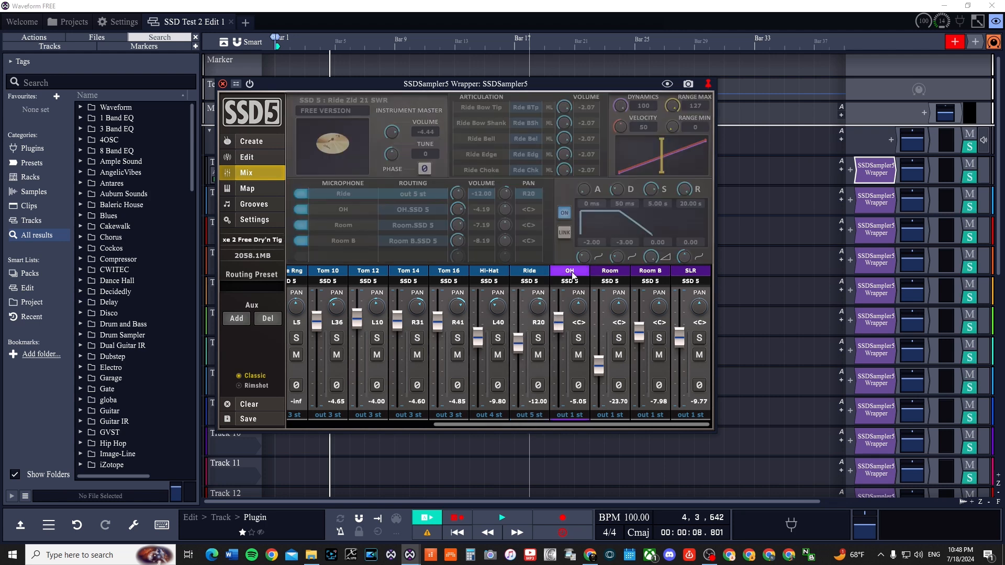
pyautogui.click(579, 415)
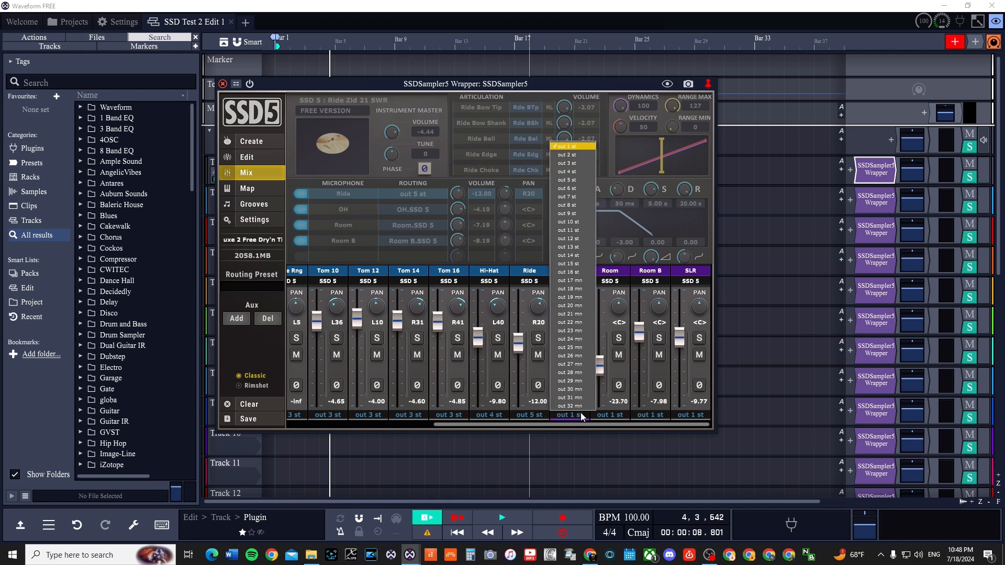
pyautogui.click(575, 190)
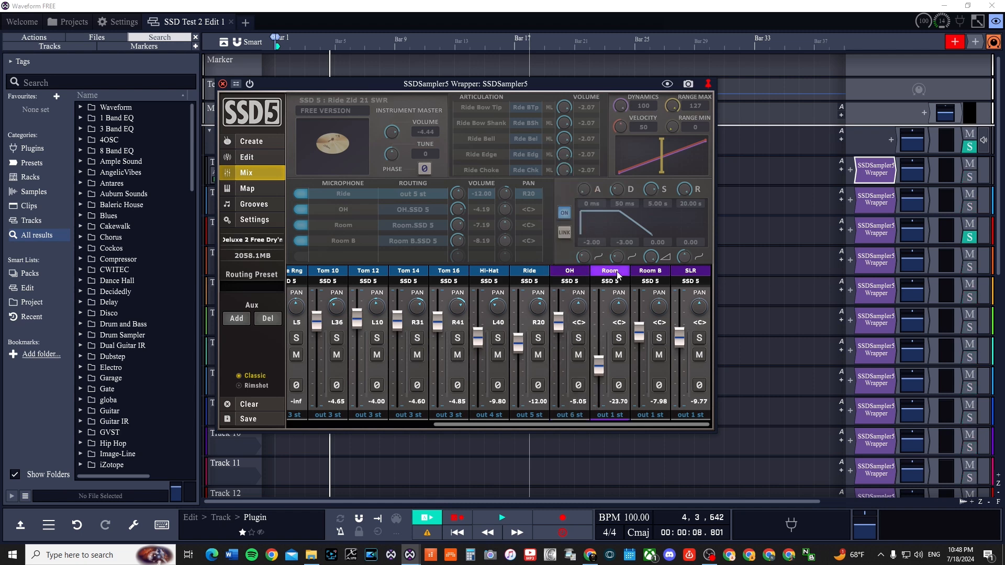
# Route the Room and Room B channels to out 7 st and the SLR channel to out 8 st.
pyautogui.click(621, 416)
pyautogui.click(610, 196)
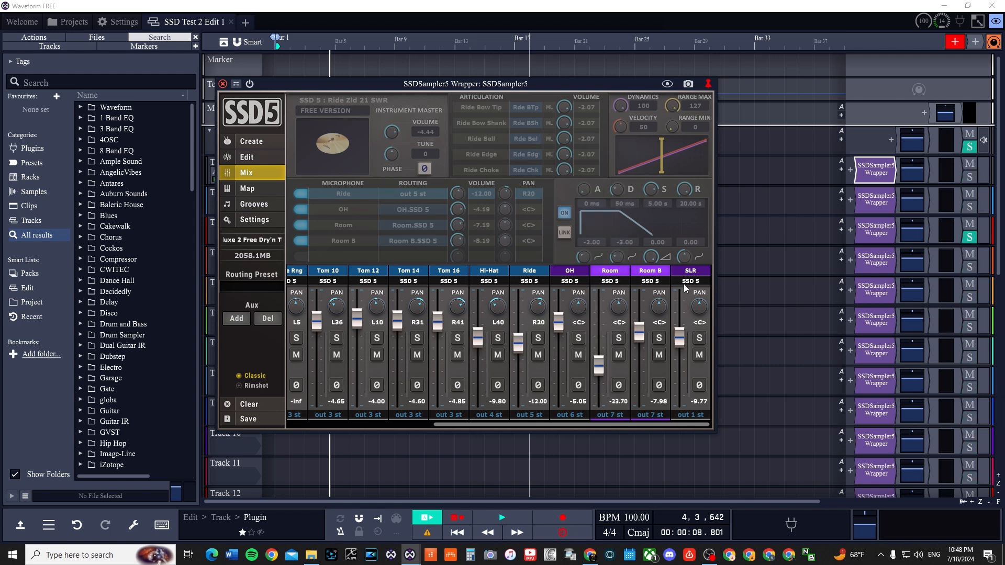
pyautogui.click(696, 271)
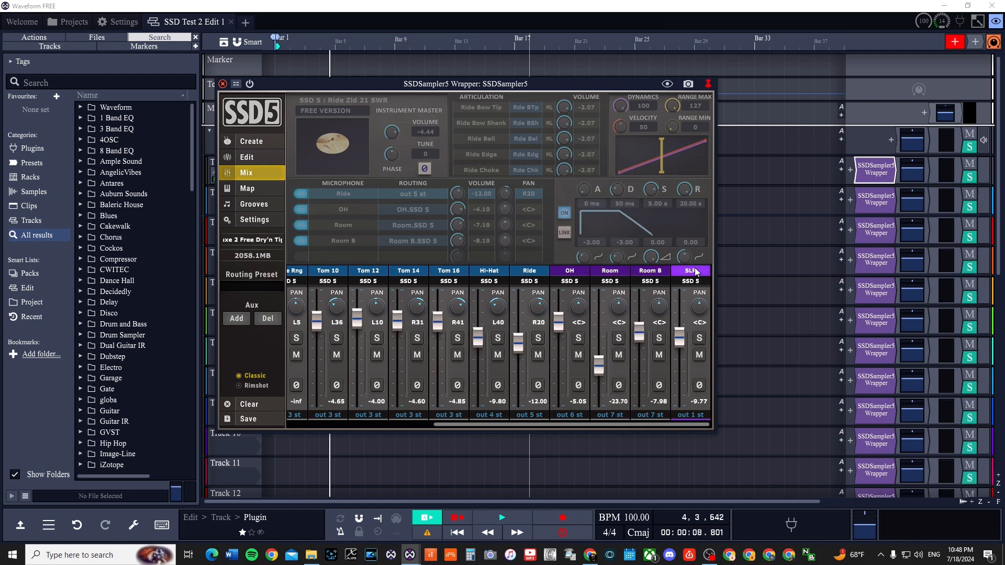
pyautogui.click(693, 417)
pyautogui.click(702, 205)
# Play the recording to check the channel levels in the sampler's mixer, and close the plugin window.
pyautogui.press('space')
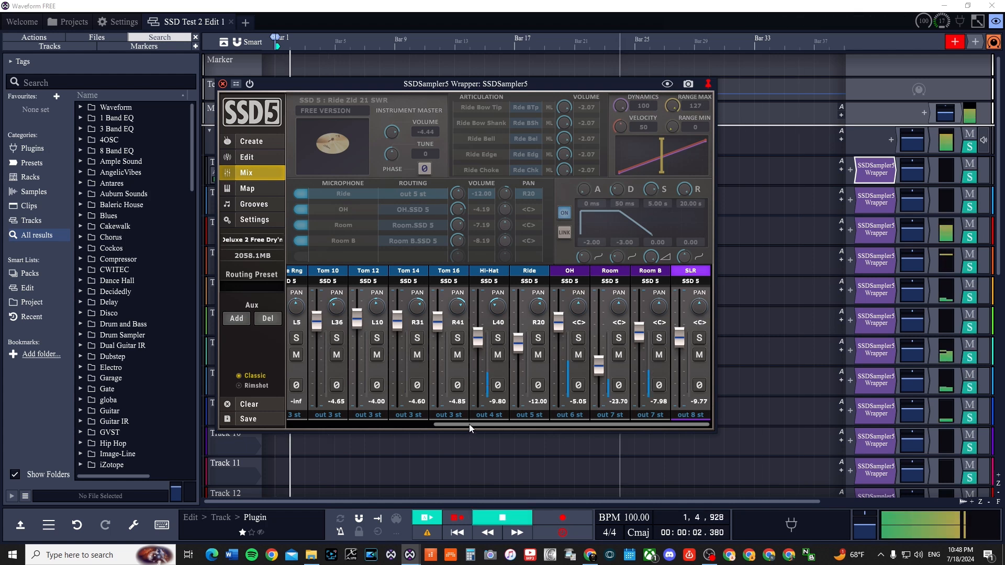
pyautogui.hscroll(-5, 471, 361)
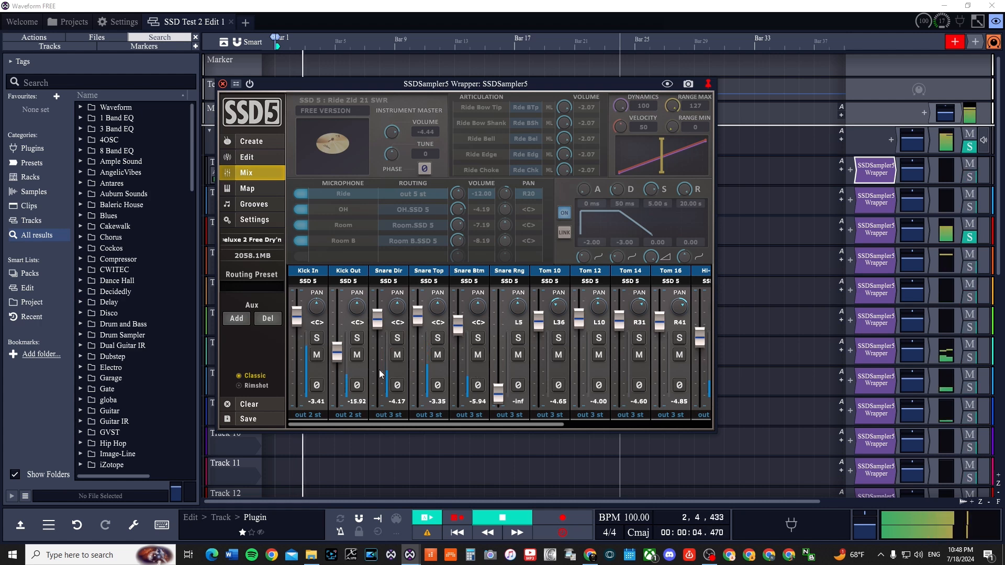
pyautogui.click(222, 84)
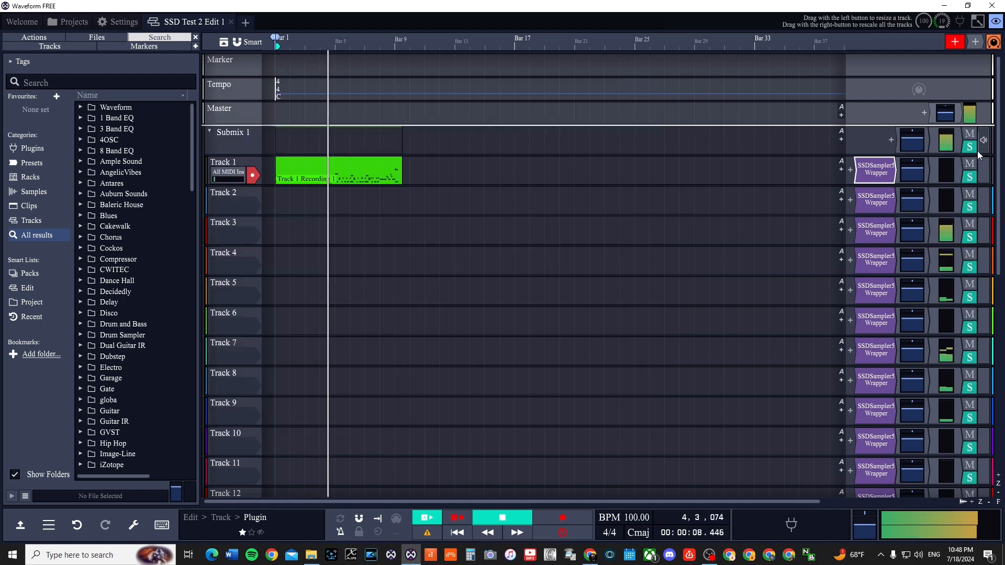
# Audition the separate drum outputs by soloing Tracks 1 to 4 during playback, stop, and return to the start.
pyautogui.click(970, 236)
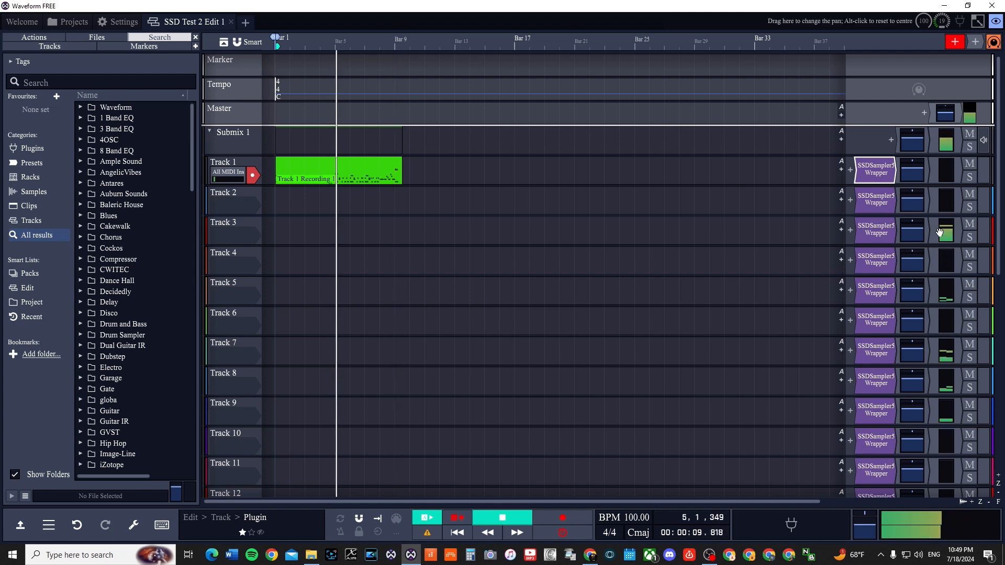
pyautogui.click(969, 237)
pyautogui.click(969, 177)
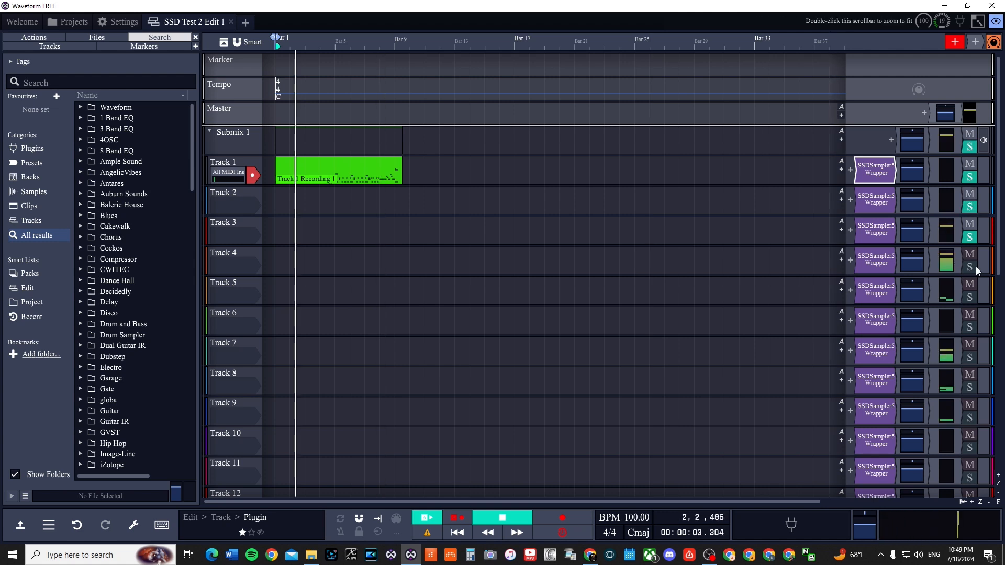
pyautogui.click(975, 268)
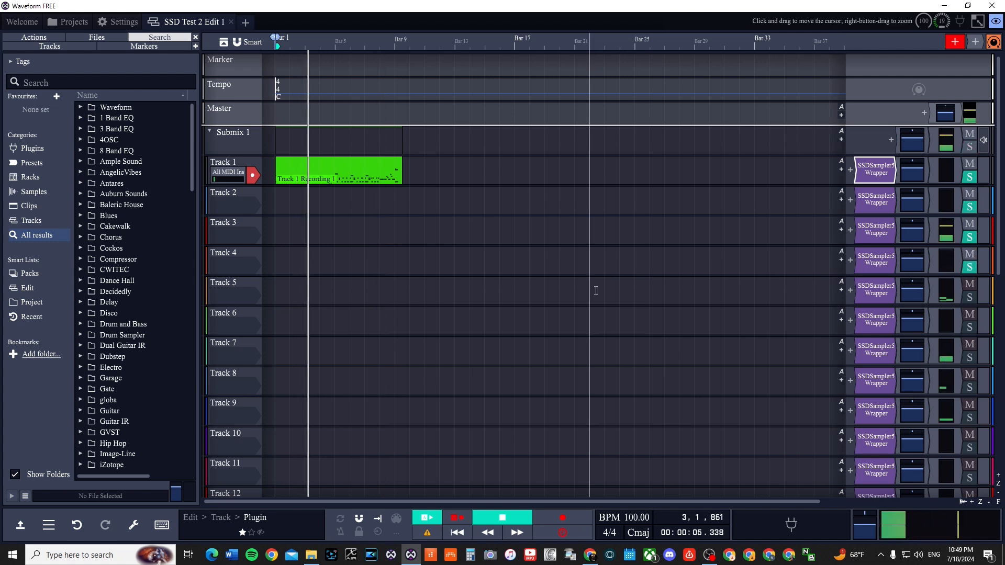
pyautogui.press('space')
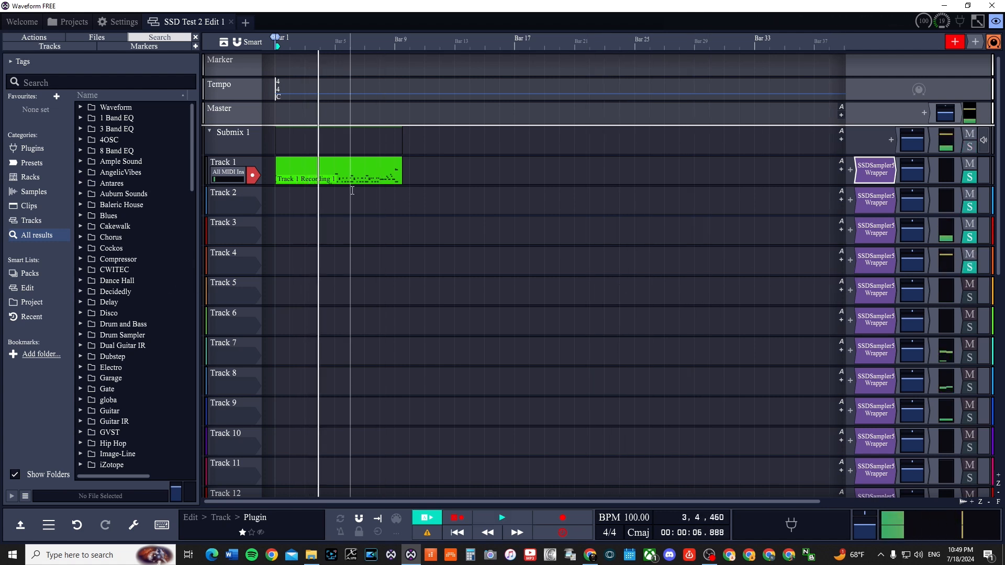
pyautogui.press('Home')
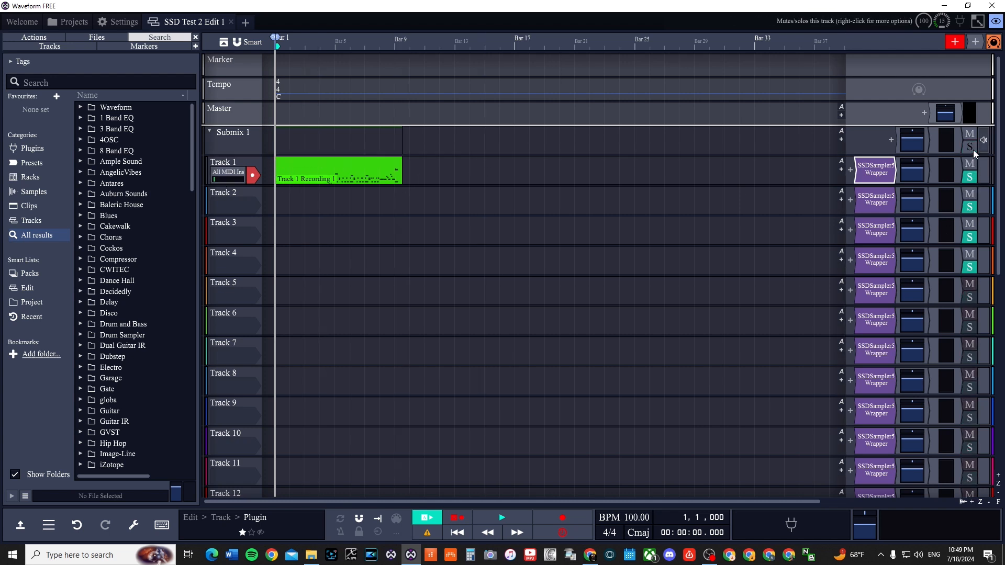
# Turn off solo on Tracks 1, 2, 3 and 4.
pyautogui.click(972, 178)
pyautogui.click(969, 206)
pyautogui.click(968, 237)
pyautogui.click(969, 267)
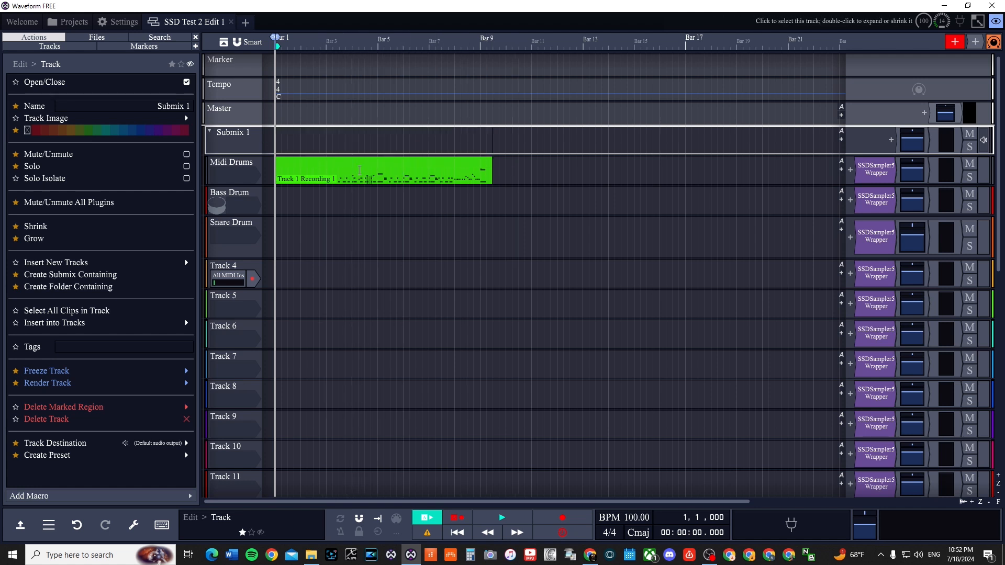
# Collapse Submix 1 to hide its tracks and expand it again.
pyautogui.click(210, 132)
pyautogui.click(211, 132)
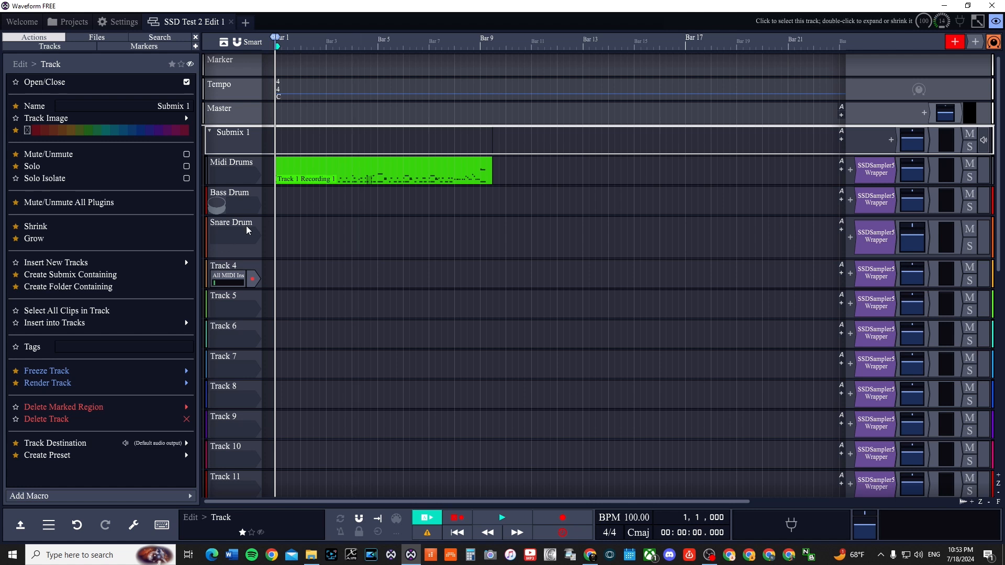
# Add Waveform's Natural Reverb effect to the Snare Drum track after the sampler plugin.
pyautogui.click(850, 238)
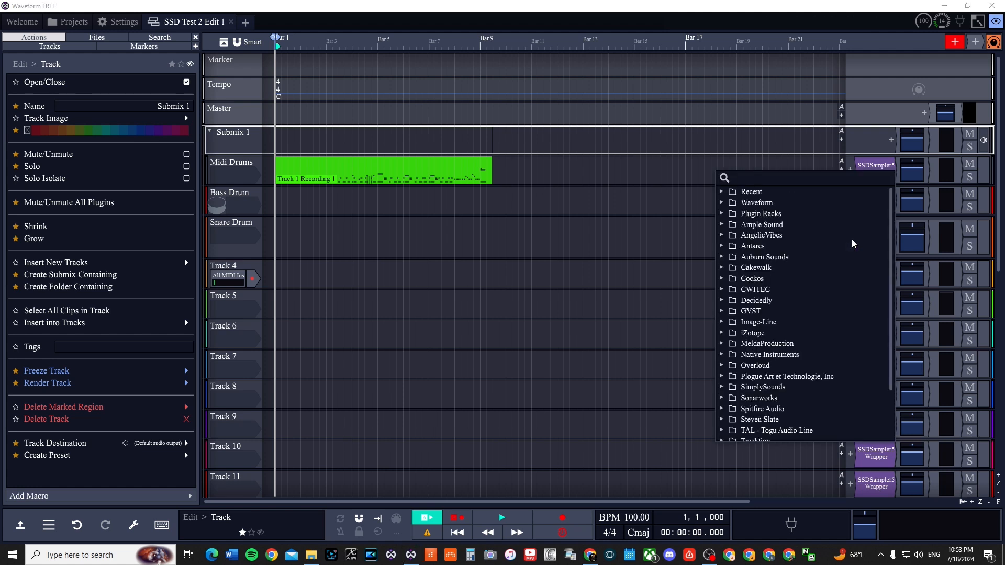
pyautogui.click(722, 203)
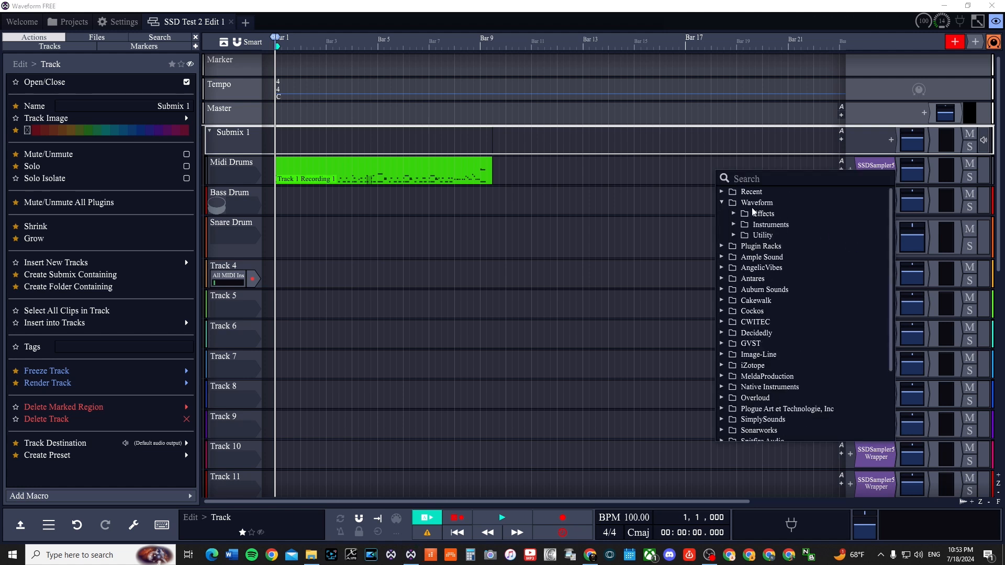
pyautogui.click(735, 214)
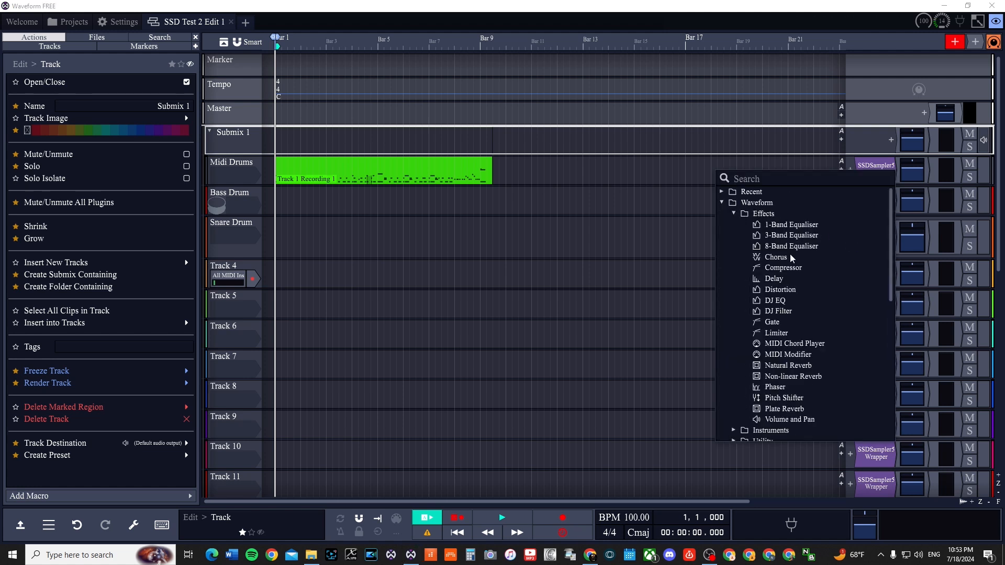
pyautogui.click(783, 366)
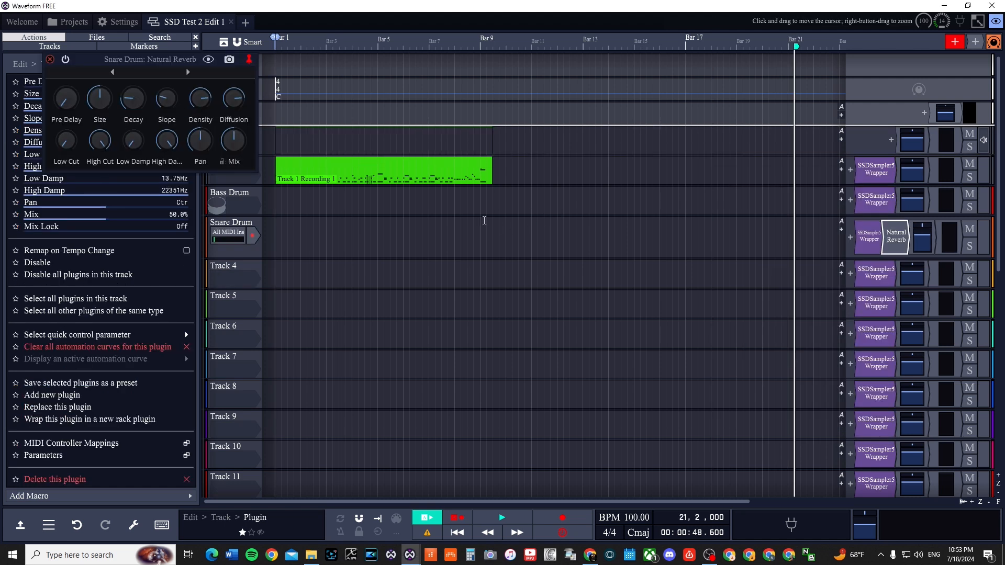
# While playing from the start, set the snare reverb's size to 36.2 and mix to 30%, stop, and close the reverb.
pyautogui.press('space')
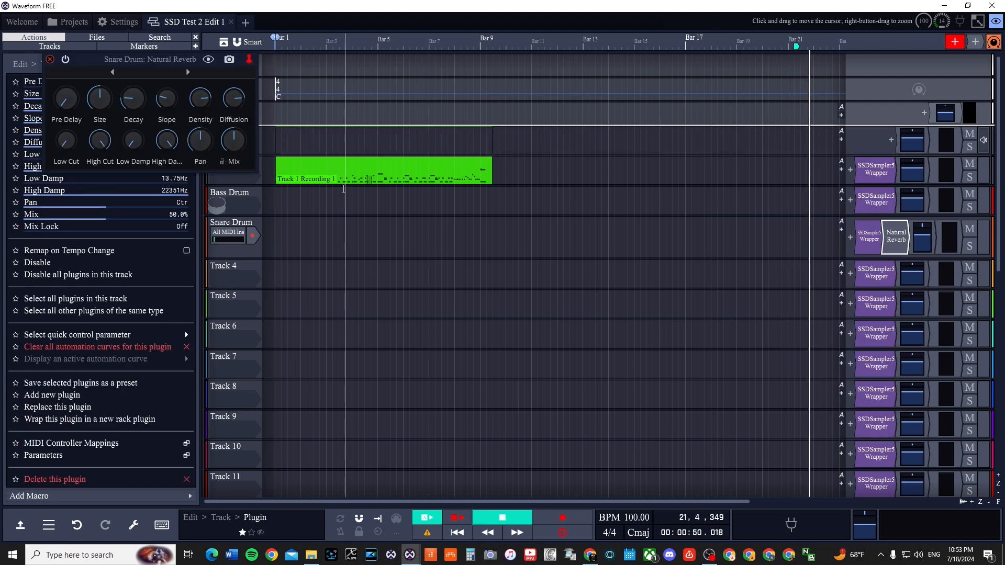
pyautogui.press('Home')
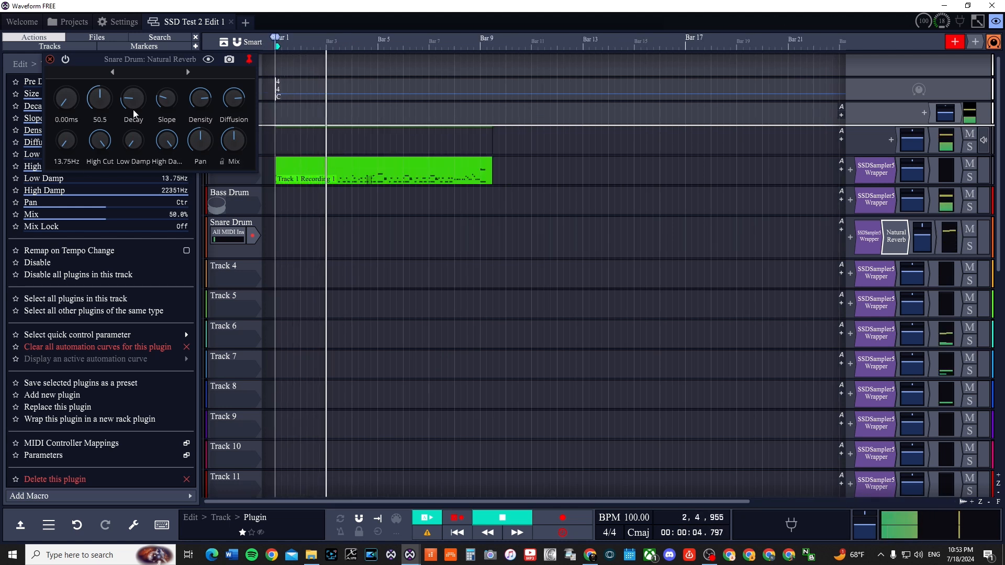
pyautogui.moveTo(99, 98); pyautogui.dragTo(106, 135)
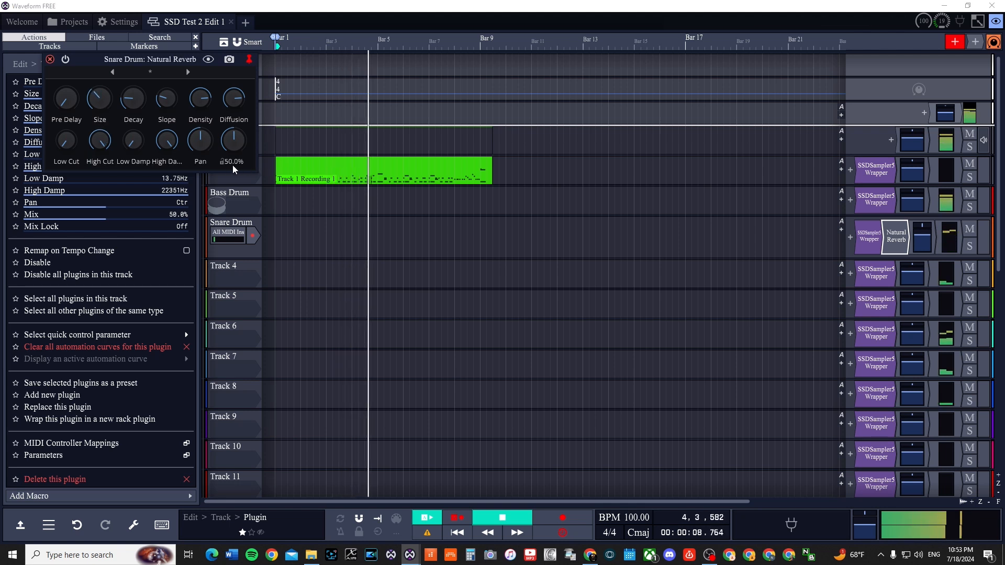
pyautogui.moveTo(234, 142); pyautogui.dragTo(232, 167)
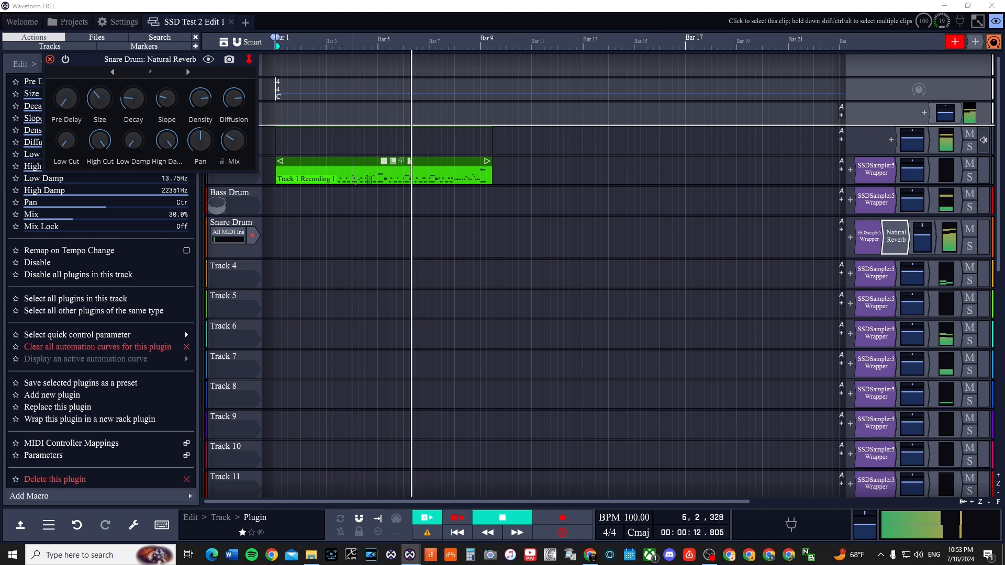
pyautogui.press('space')
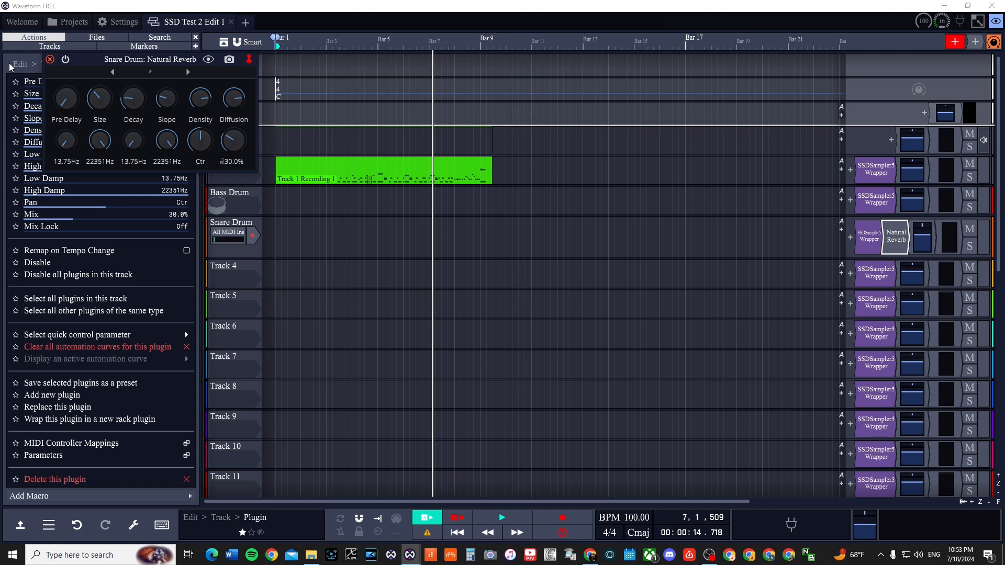
pyautogui.click(50, 60)
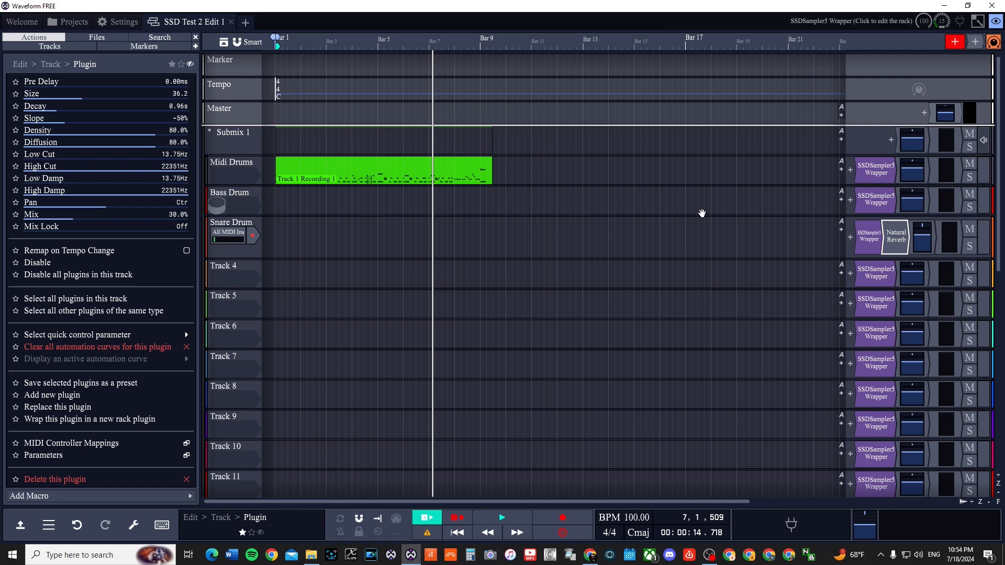
# Open the drum sampler from Track 4 and select the Hi-Hat channel in its mixer.
pyautogui.doubleClick(876, 273)
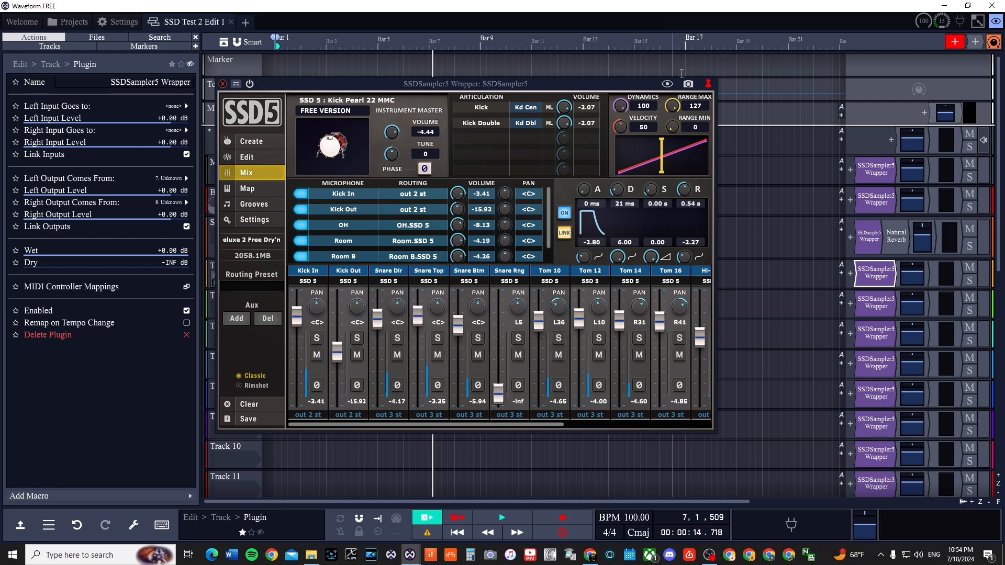
pyautogui.click(223, 84)
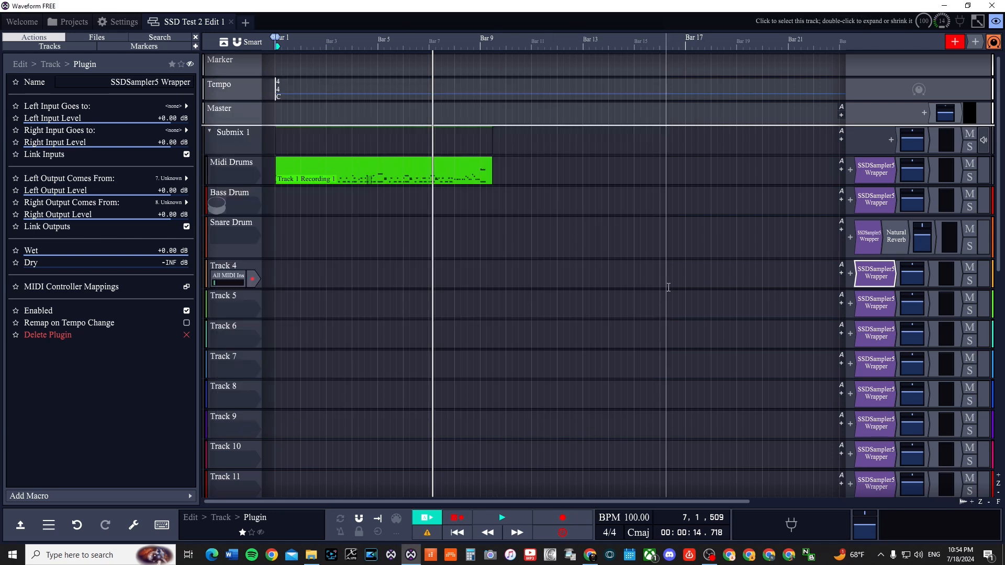
pyautogui.doubleClick(876, 282)
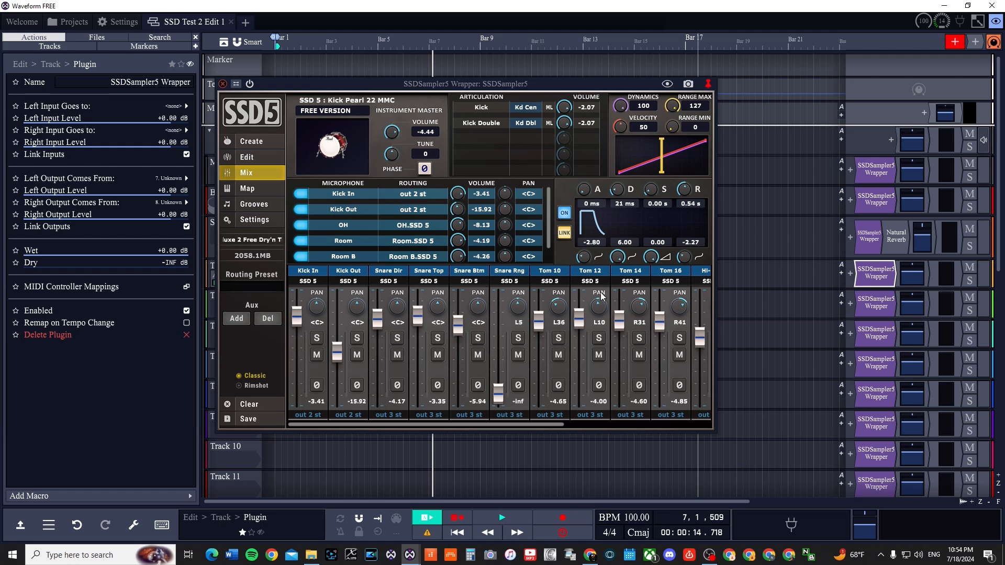
pyautogui.moveTo(519, 426); pyautogui.dragTo(666, 426)
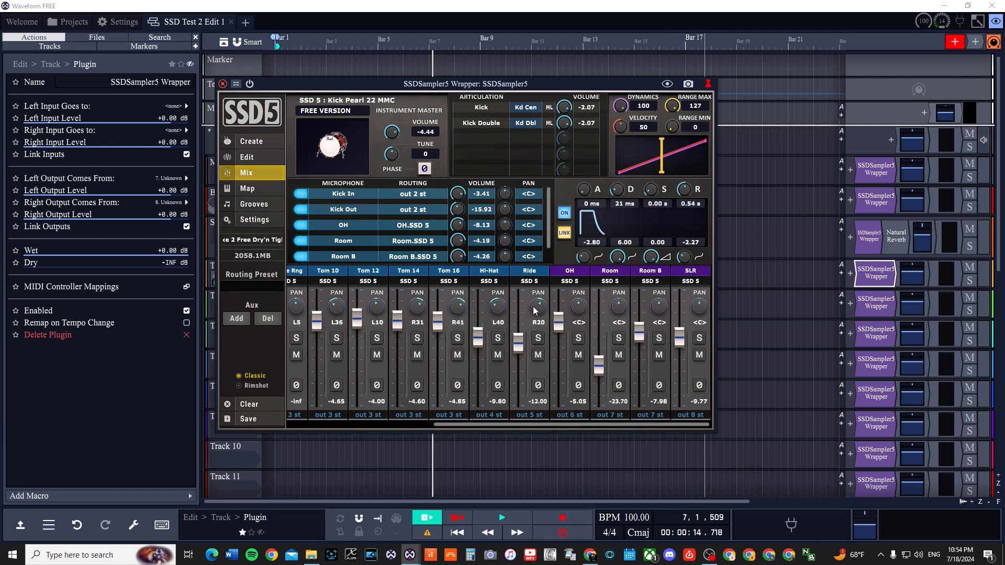
pyautogui.click(490, 272)
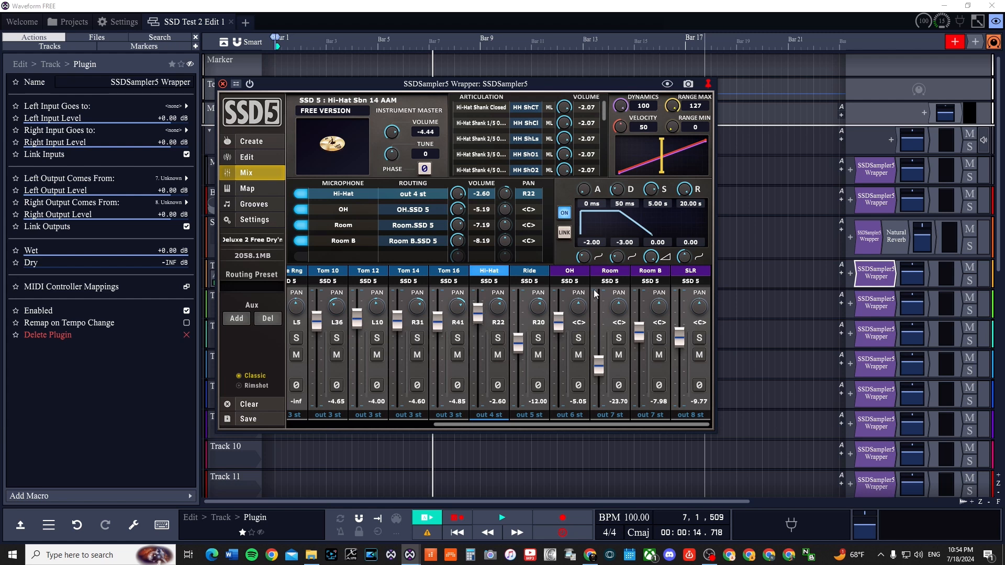
# Play from the start and try the Hi-Hat channel's volume fully down and then up at 0.00.
pyautogui.press('Home')
pyautogui.press('space')
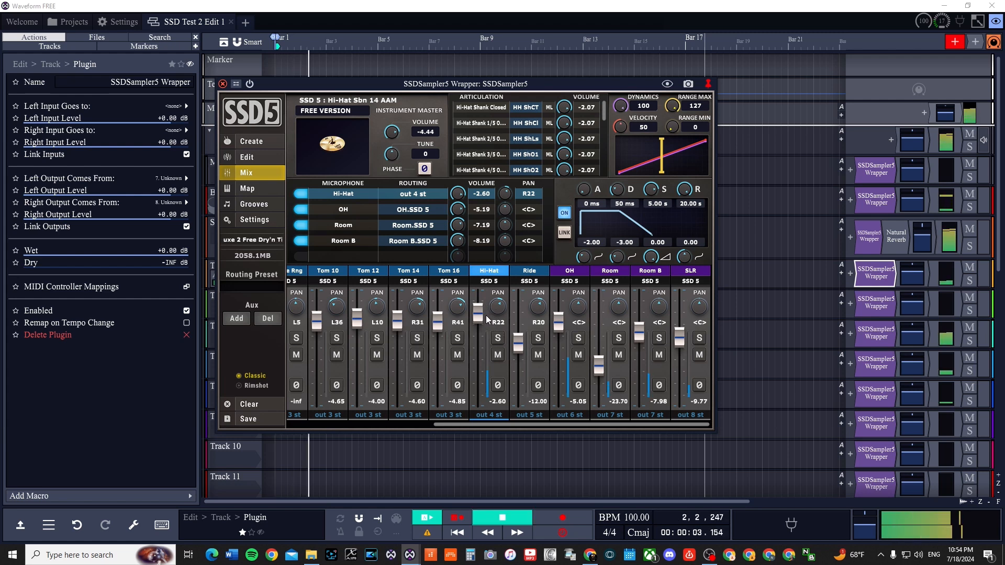
pyautogui.moveTo(478, 313); pyautogui.dragTo(479, 400)
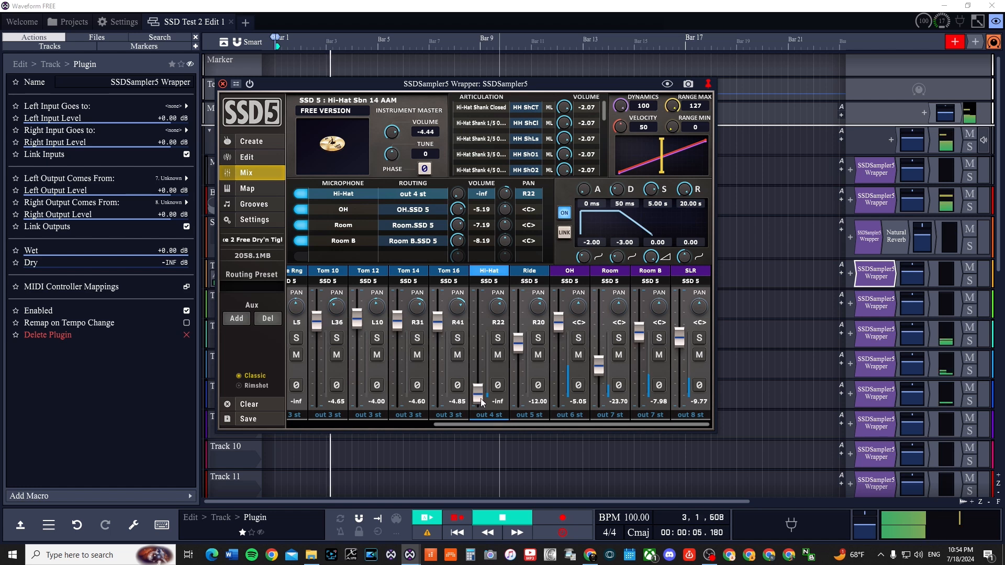
pyautogui.moveTo(481, 399); pyautogui.dragTo(480, 303)
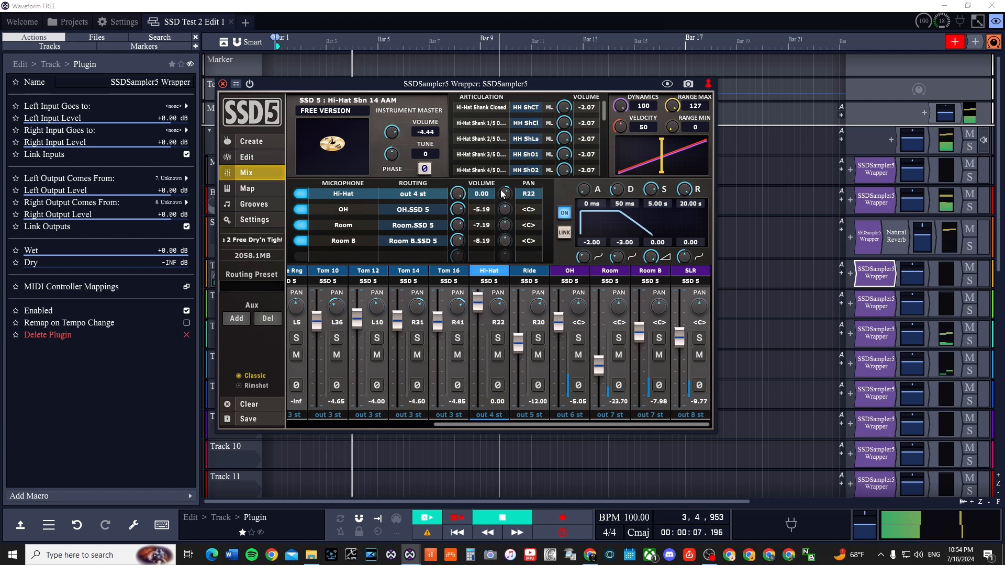
# Solo the Hi-Hat channel and, during playback, set its volume to -4.50 and centre its pan.
pyautogui.click(500, 338)
pyautogui.moveTo(480, 306); pyautogui.dragTo(488, 343)
pyautogui.press('space')
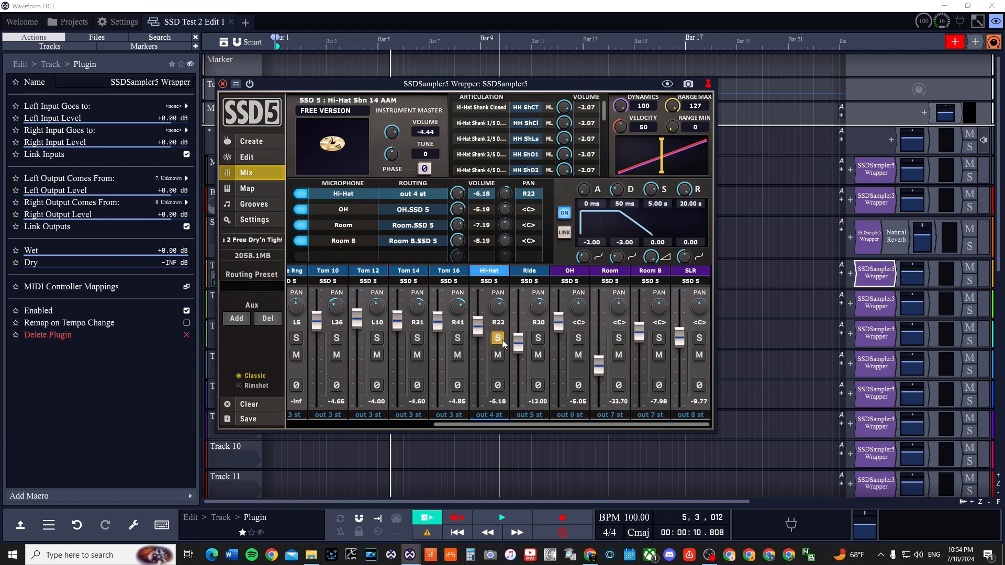
pyautogui.press('space')
pyautogui.moveTo(477, 325); pyautogui.dragTo(501, 219)
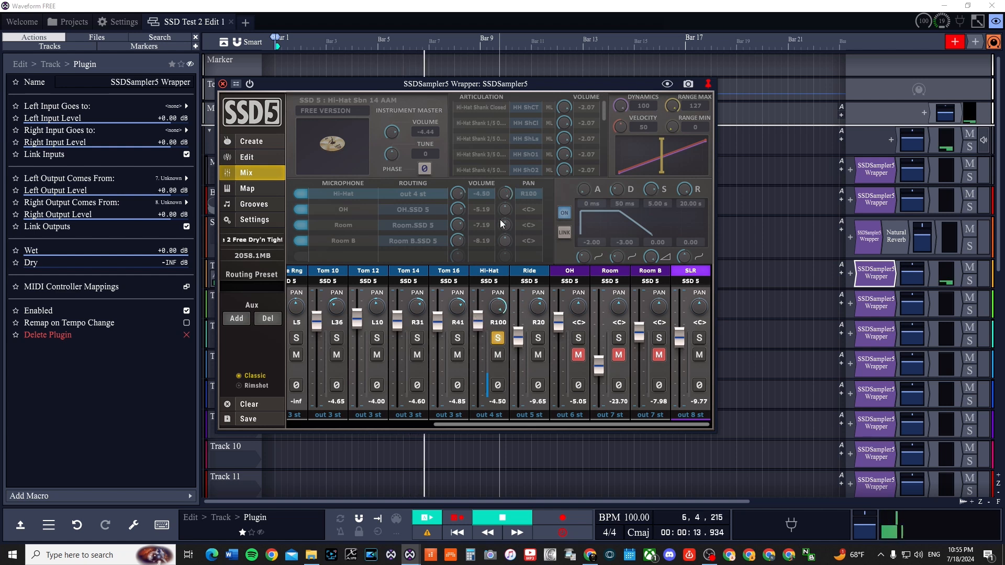
pyautogui.doubleClick(499, 308)
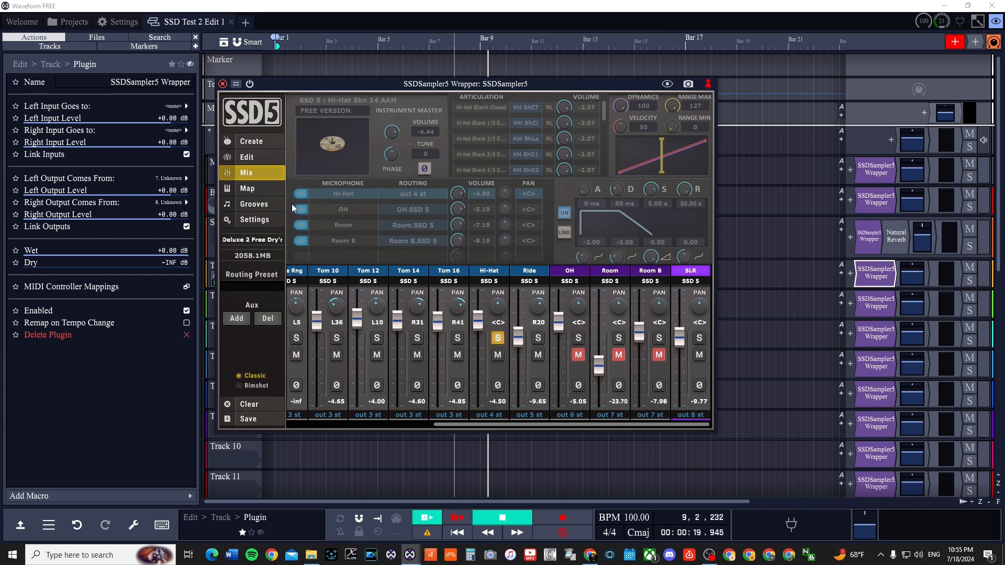
# Show the sampler's Edit page and set the hi-hat's tune to 28 while playing from the start.
pyautogui.click(250, 159)
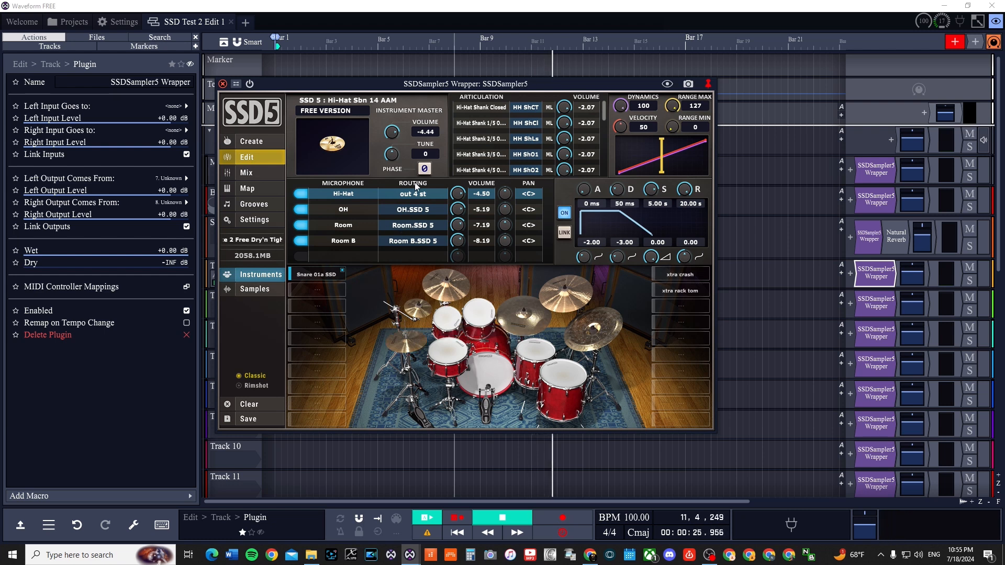
pyautogui.press('Home')
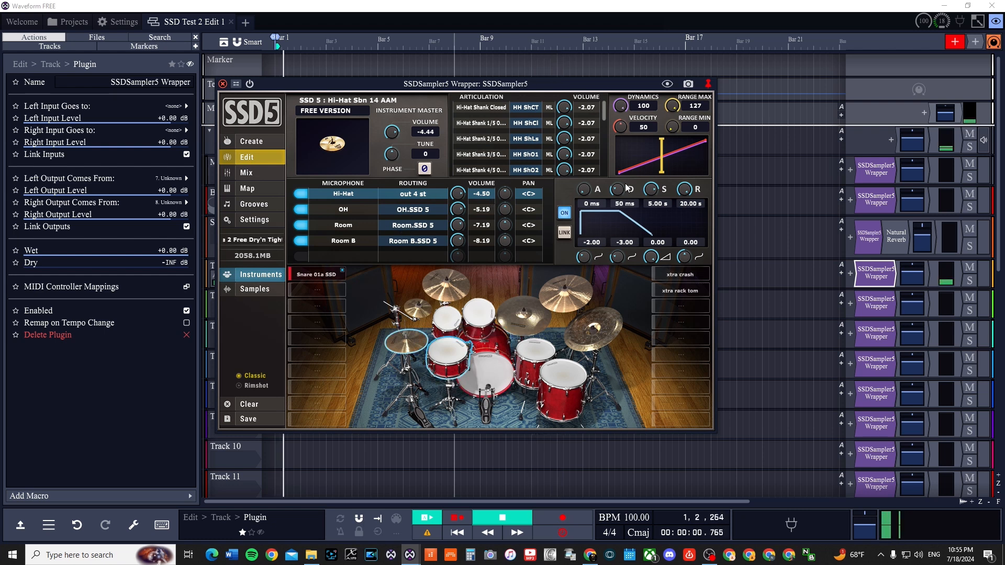
pyautogui.moveTo(390, 153); pyautogui.dragTo(390, 136)
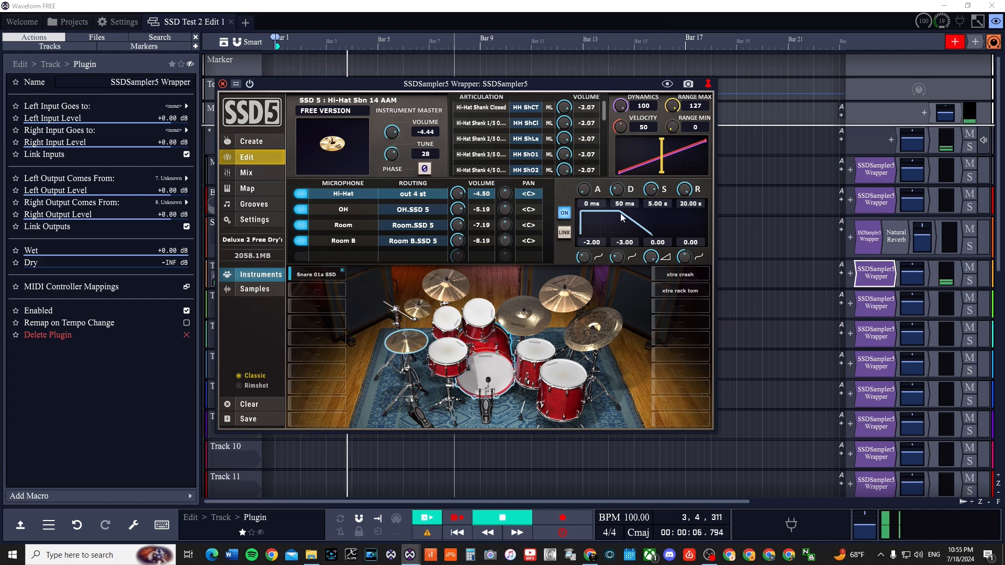
# Shape the hi-hat's envelope with 0 ms attack, 890 ms decay and 10.00 s sustain during playback.
pyautogui.moveTo(620, 191); pyautogui.dragTo(633, 54)
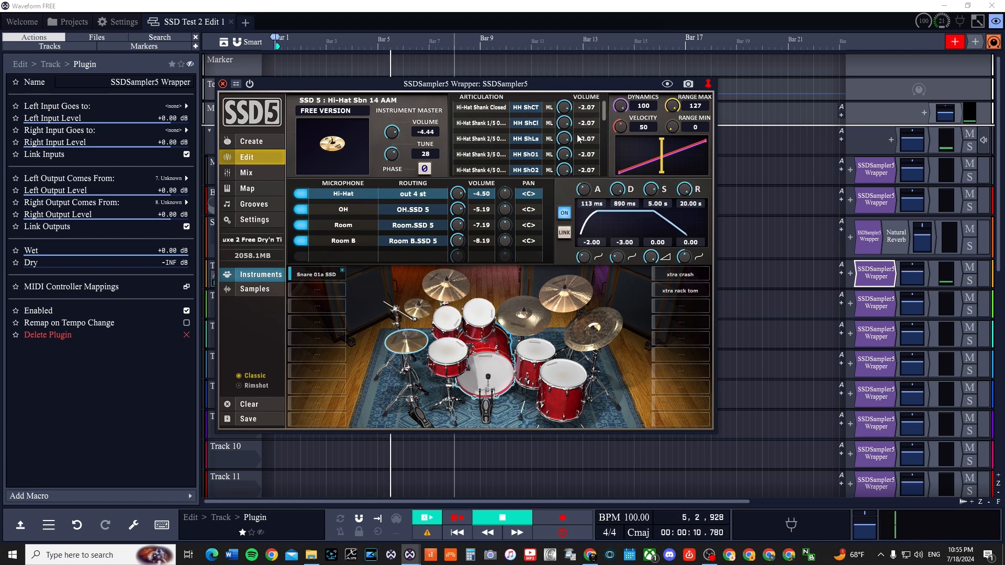
pyautogui.moveTo(585, 191)
pyautogui.mouseDown()
pyautogui.moveTo(580, 103)
pyautogui.moveTo(580, 173)
pyautogui.mouseUp()
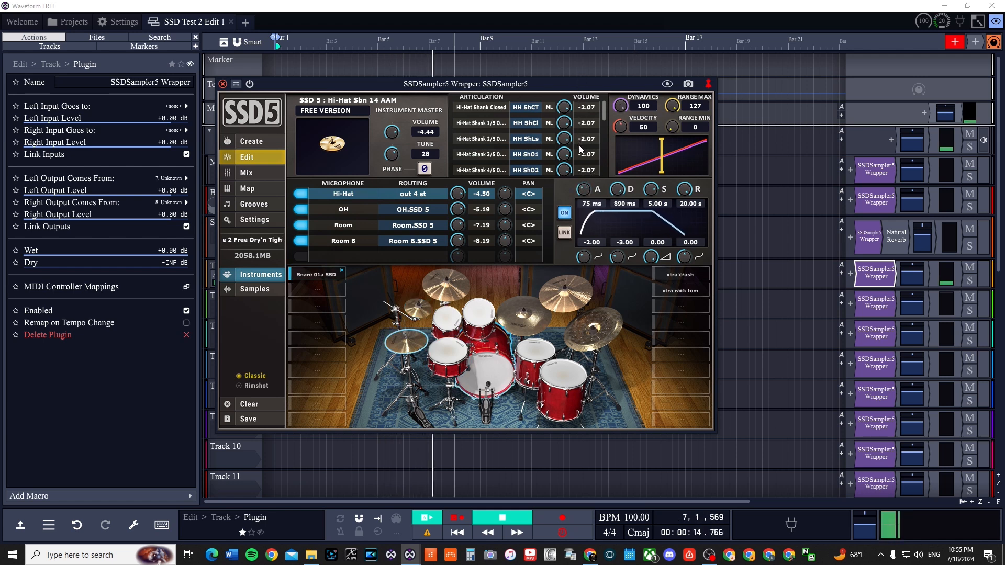
pyautogui.moveTo(653, 191); pyautogui.dragTo(597, 192)
pyautogui.press('space')
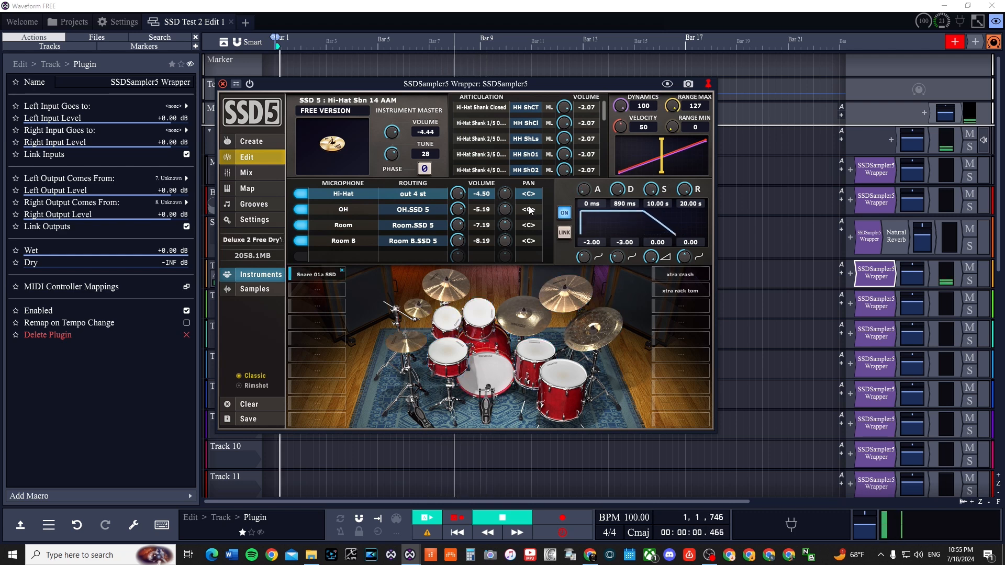
pyautogui.moveTo(652, 192); pyautogui.dragTo(608, 352)
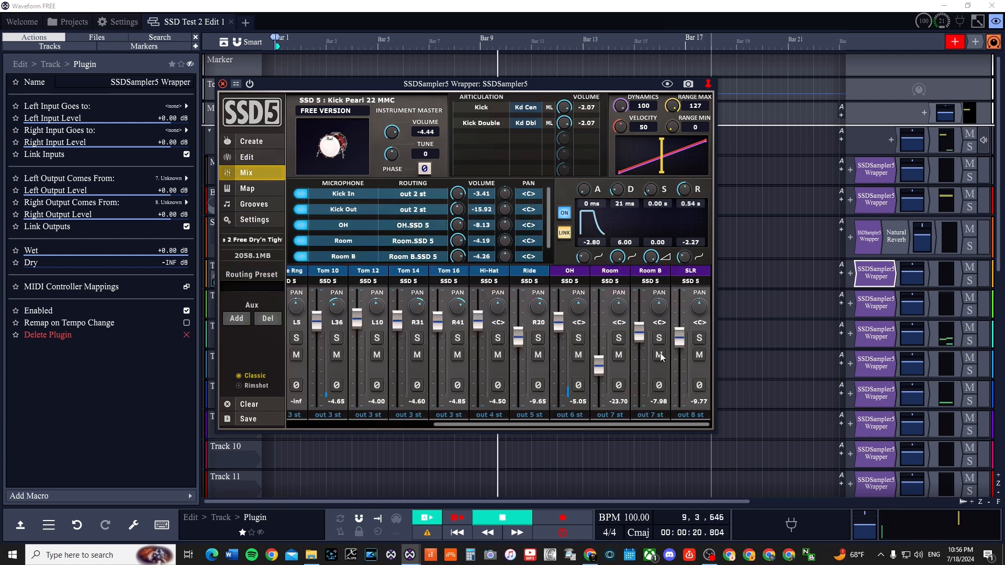
# Play the whole drum mix from the start, close the sampler window, and stop playback.
pyautogui.press('space')
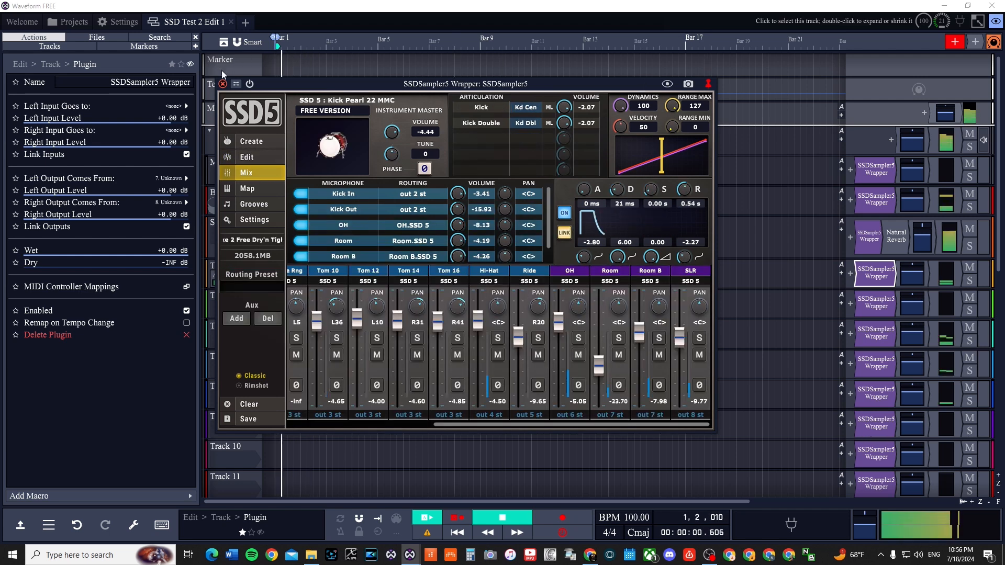
pyautogui.click(222, 84)
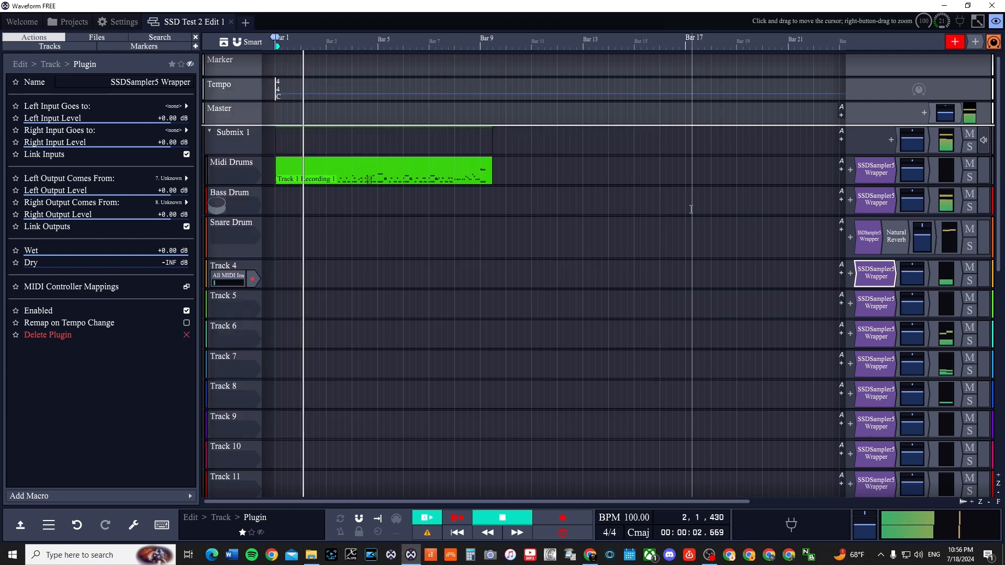
pyautogui.press('space')
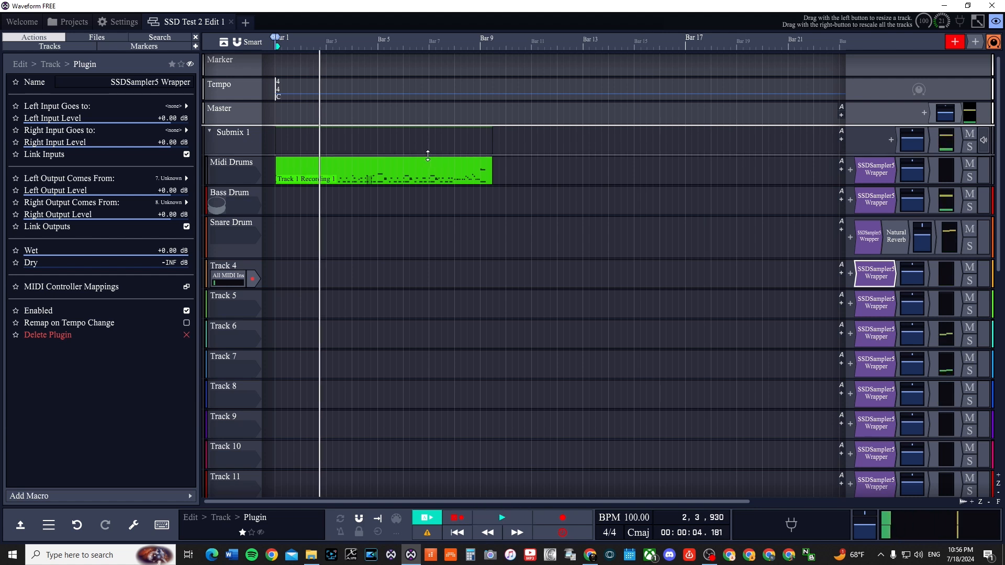